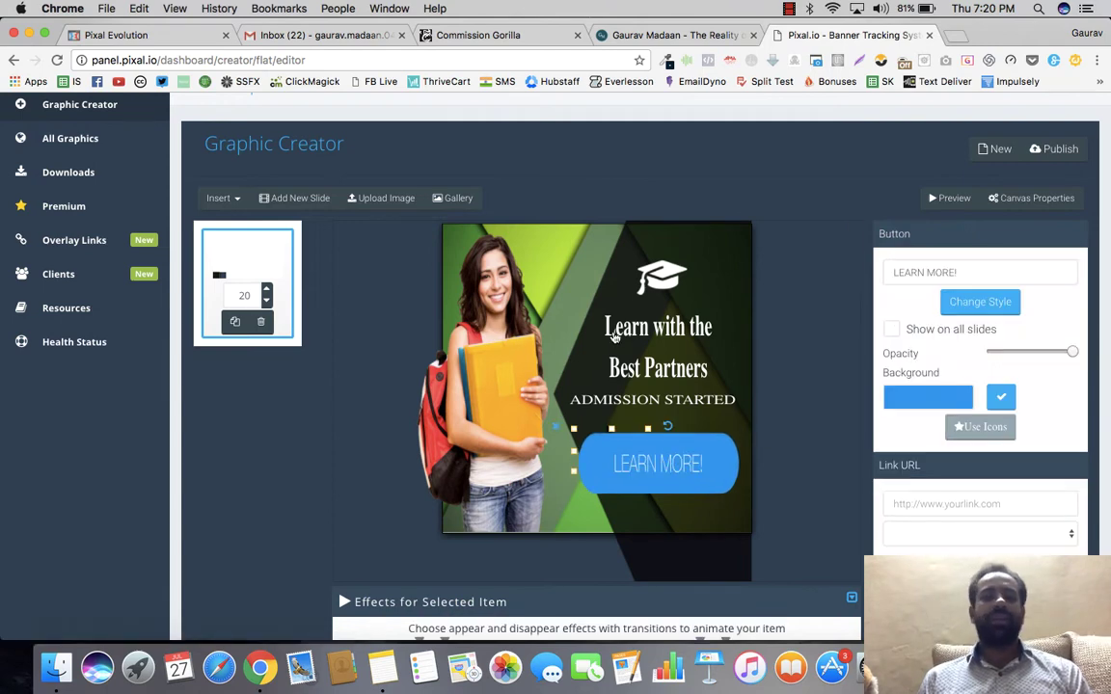
Step: Set the student photo's appear timing to start at 0.5 s and last 1.5 s
click(512, 317)
click(453, 398)
scroll(364, 416, down, 3)
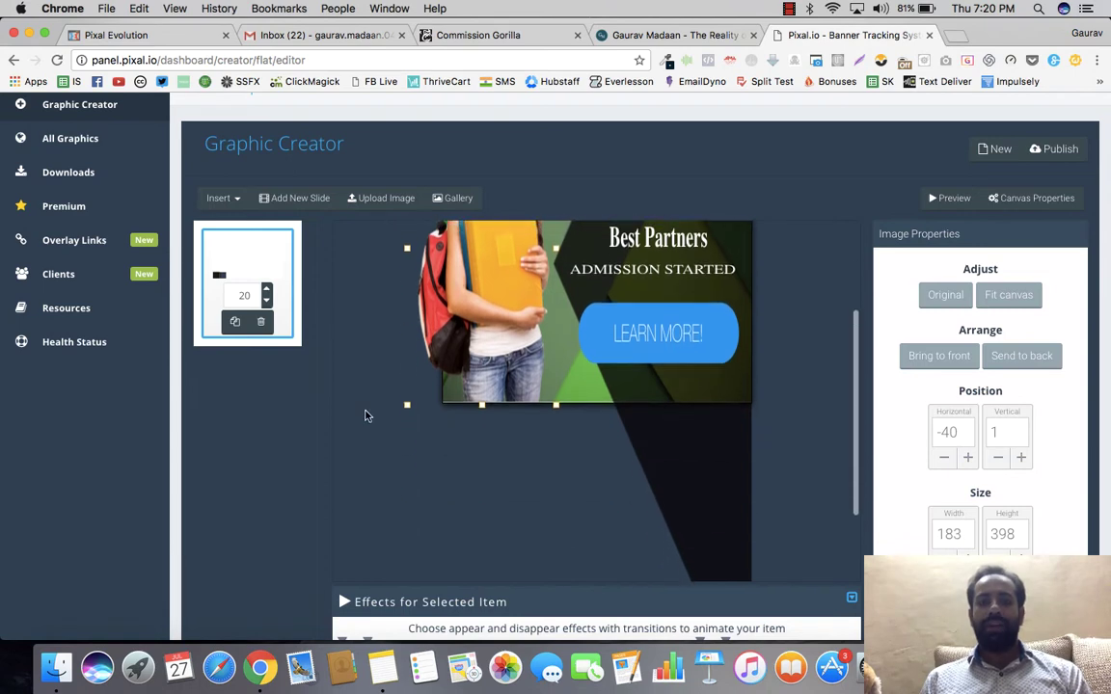
scroll(365, 415, up, 4)
scroll(280, 484, down, 3)
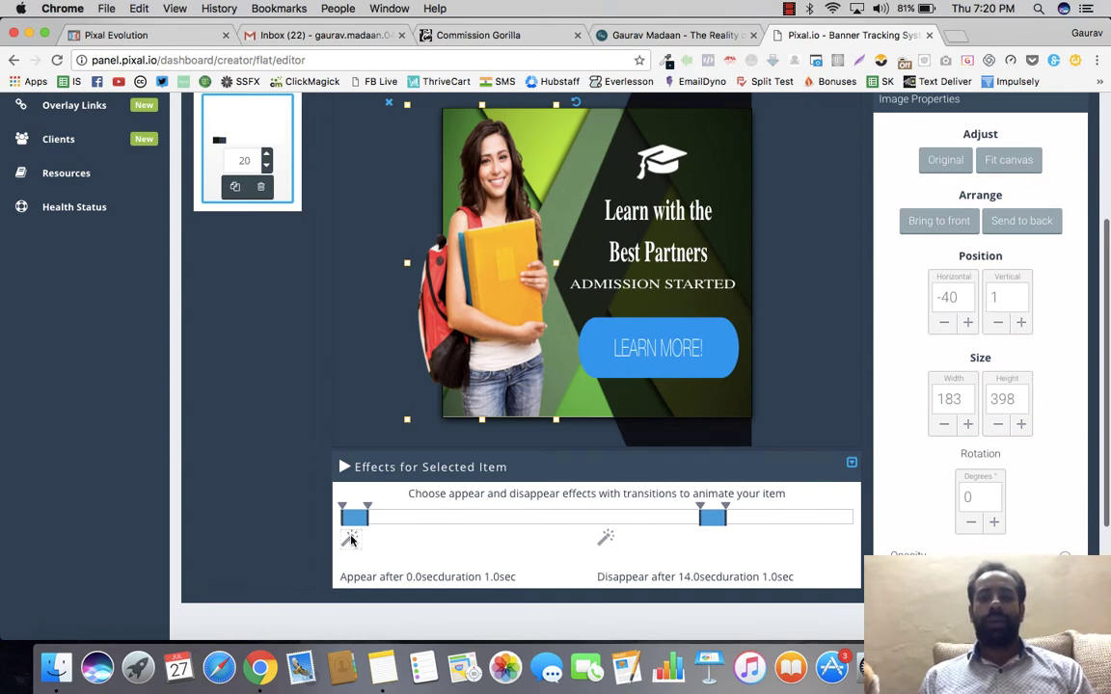
drag(386, 504, 392, 503)
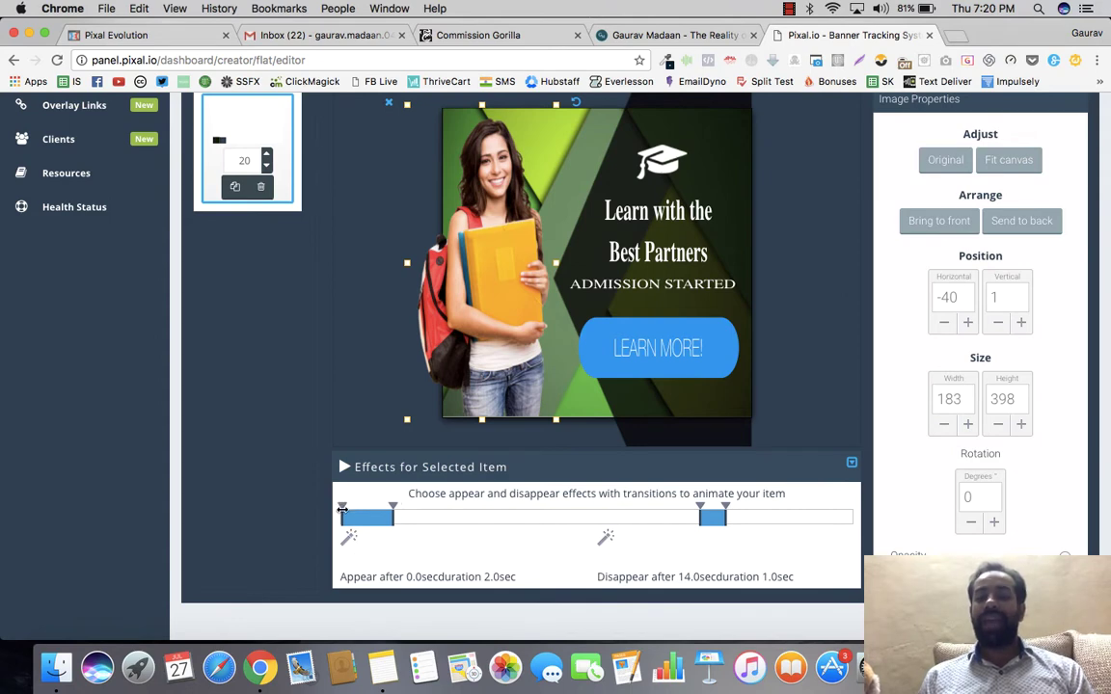
drag(343, 507, 355, 505)
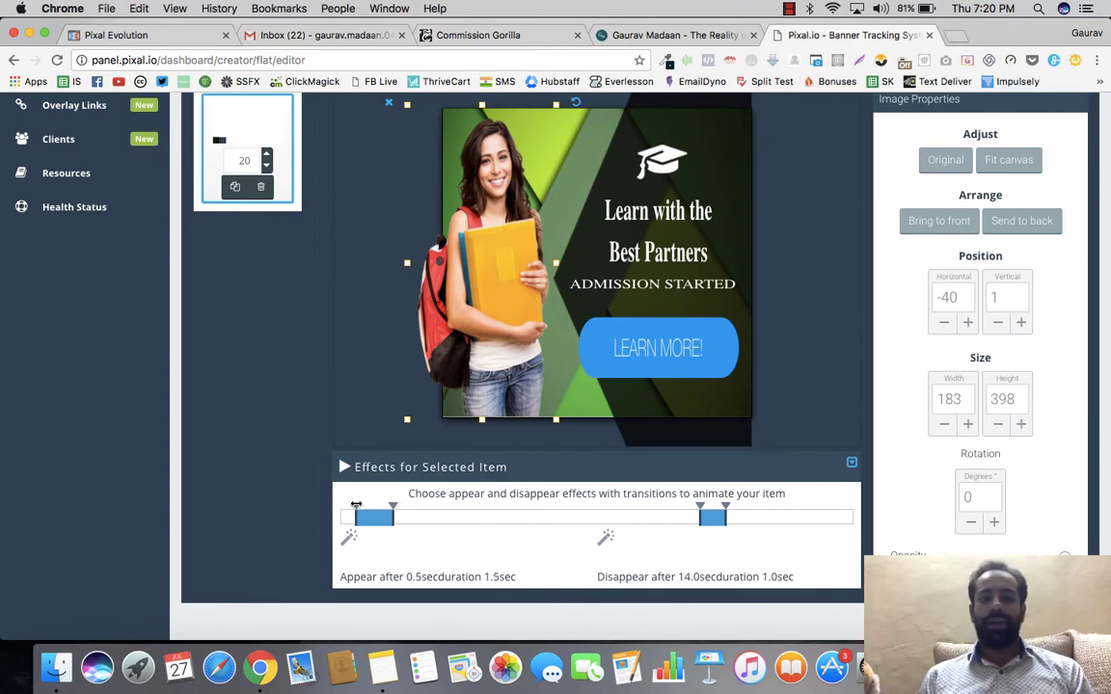
Step: Give the photo a Left slide-in entrance with Ease In Elastic easing
click(350, 540)
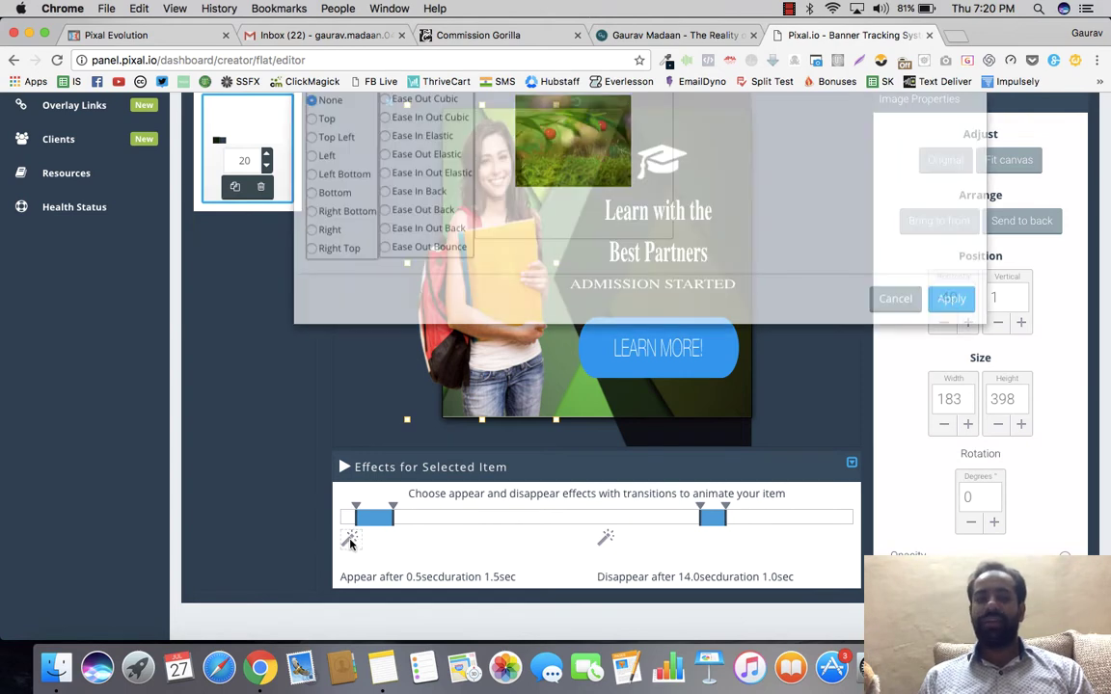
scroll(427, 217, up, 2)
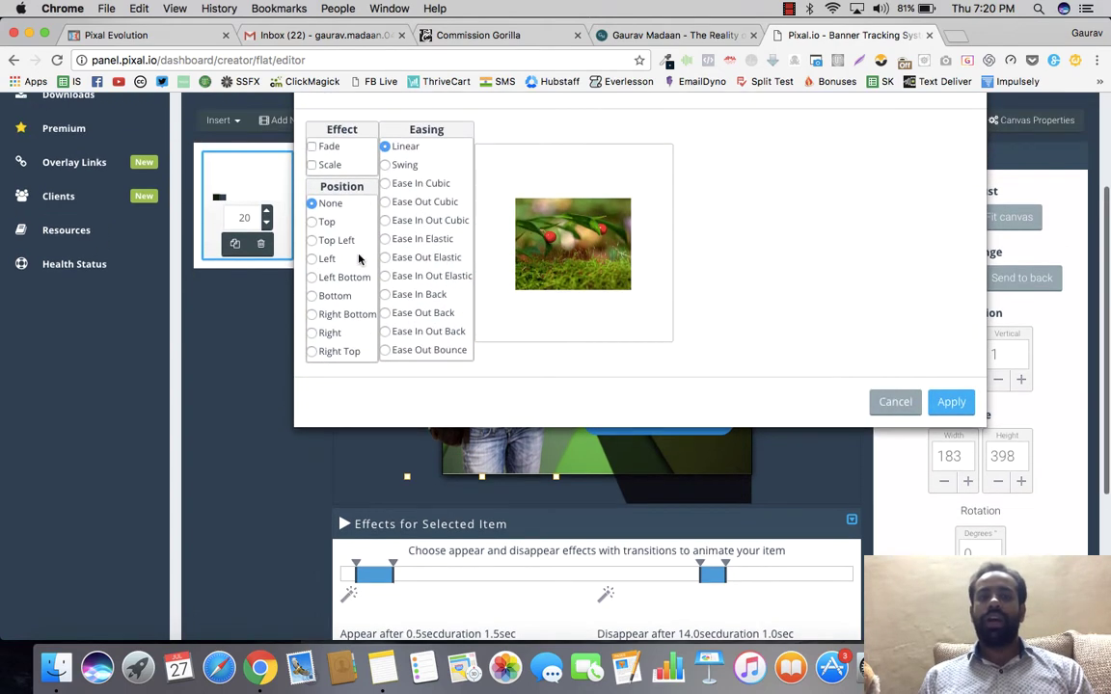
click(405, 239)
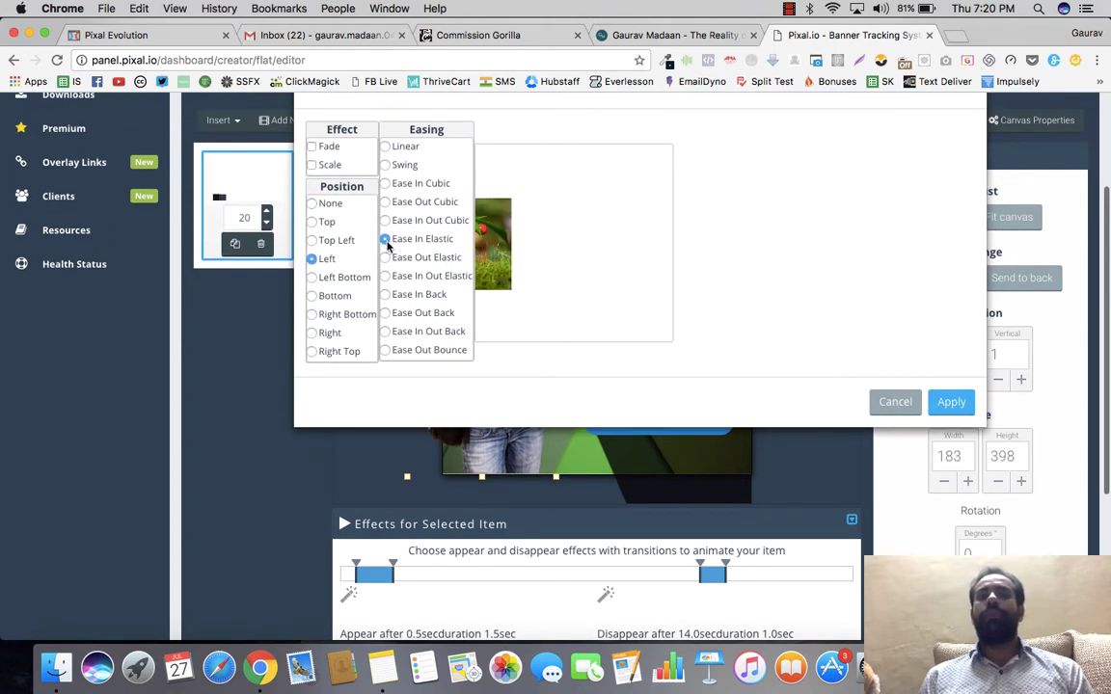
click(952, 402)
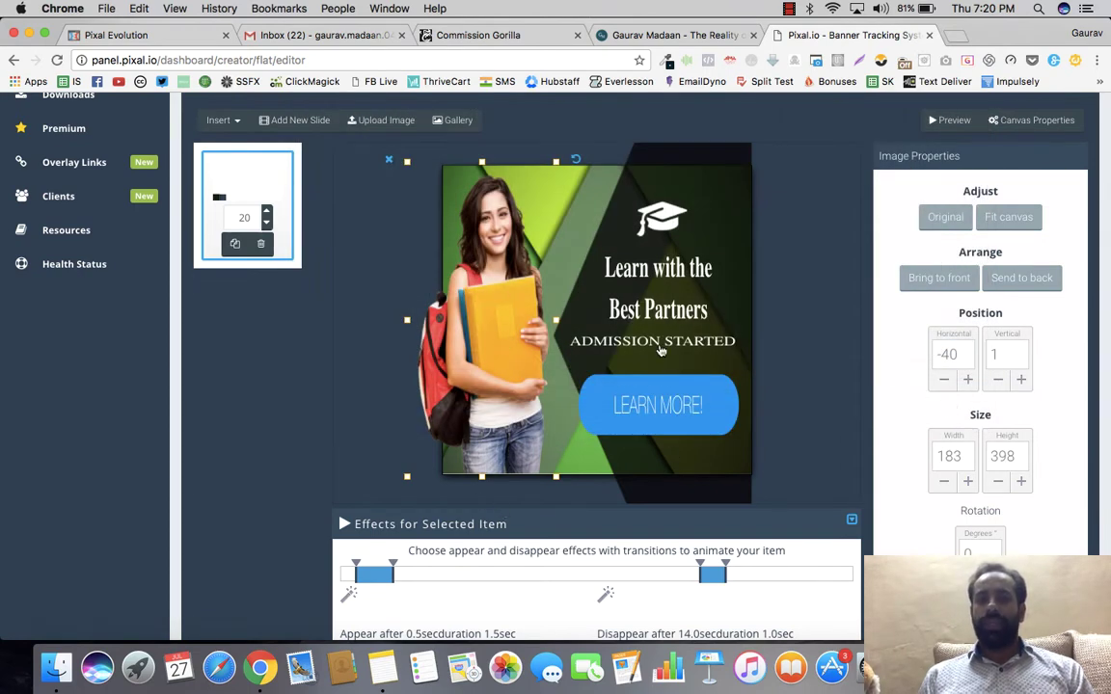
Step: Open the graphics gallery with Graphics as the asset type
scroll(893, 335, down, 2)
scroll(893, 335, up, 5)
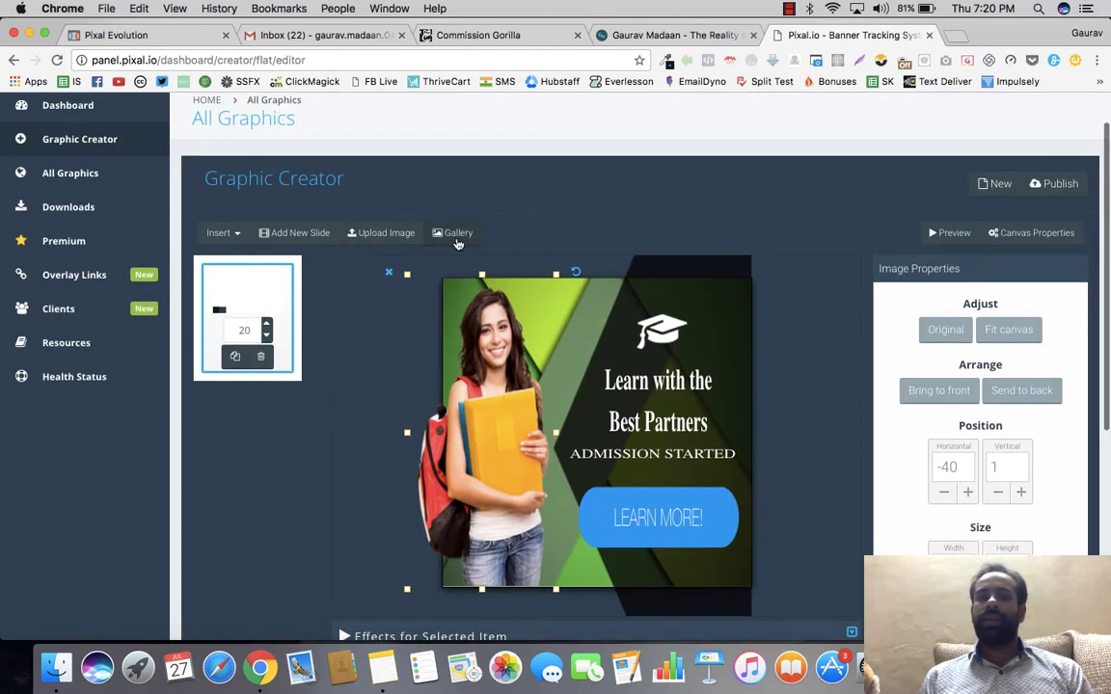
click(378, 233)
click(1062, 175)
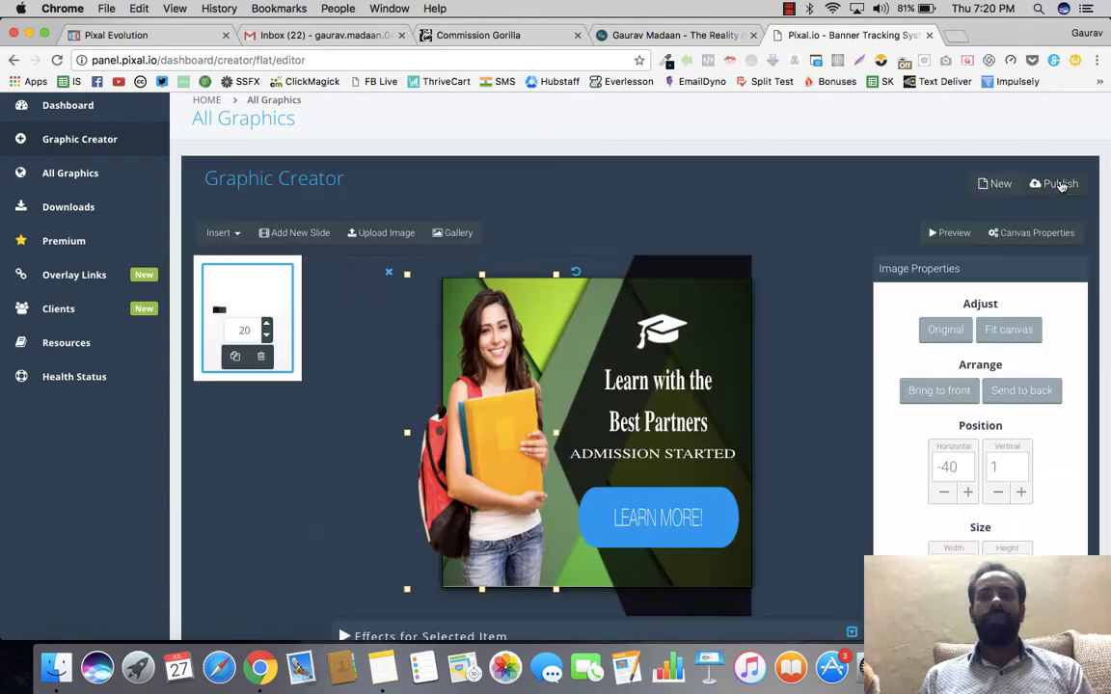
click(458, 234)
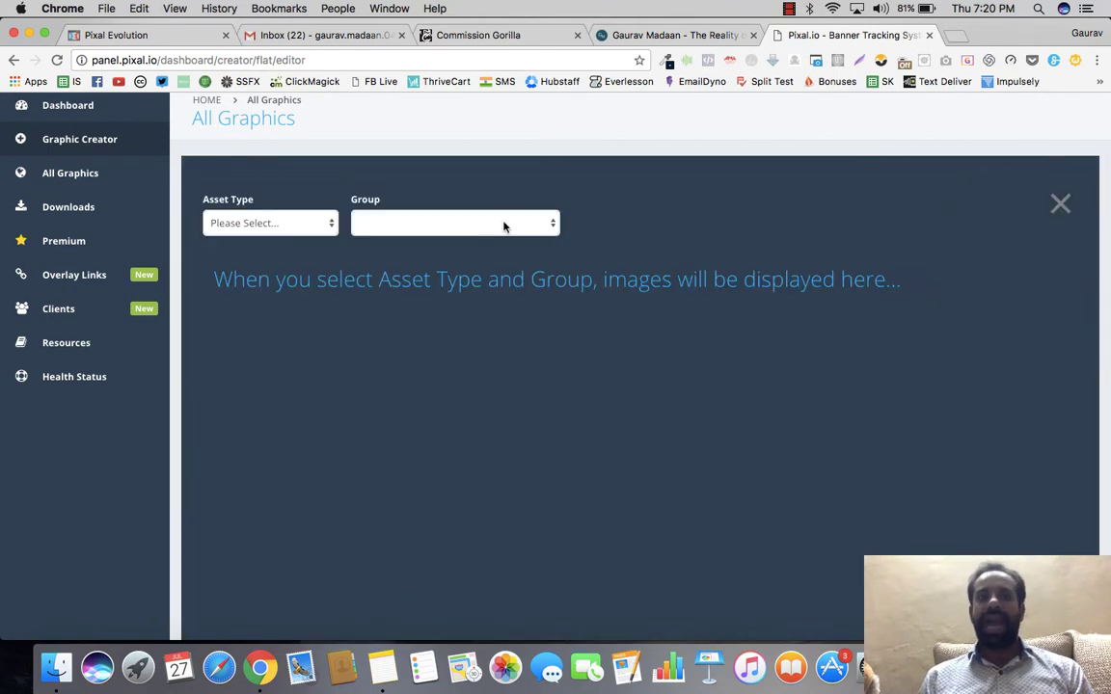
click(258, 220)
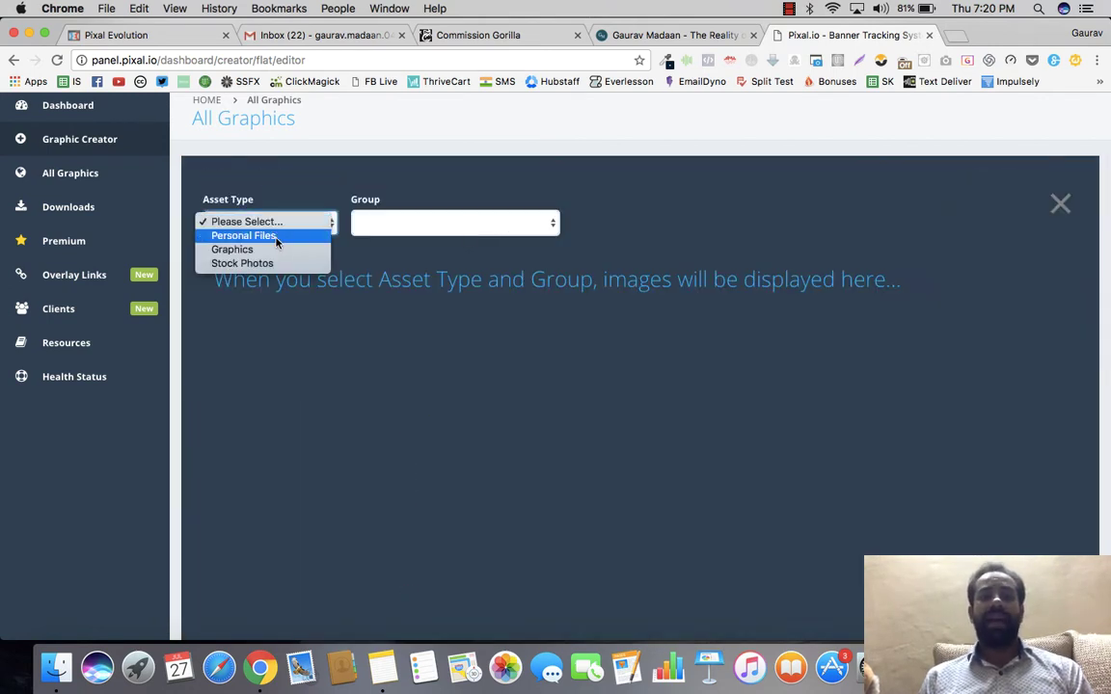
click(392, 230)
Step: Show the Arrow Graphics group and browse the available arrows
click(413, 234)
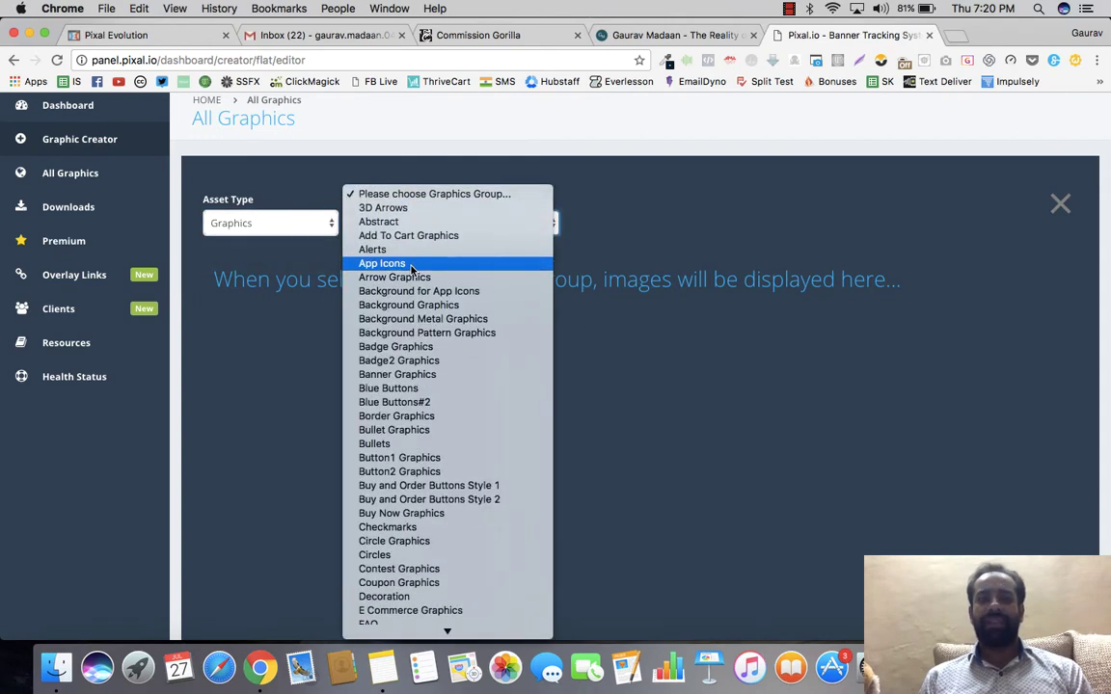
scroll(411, 267, down, 8)
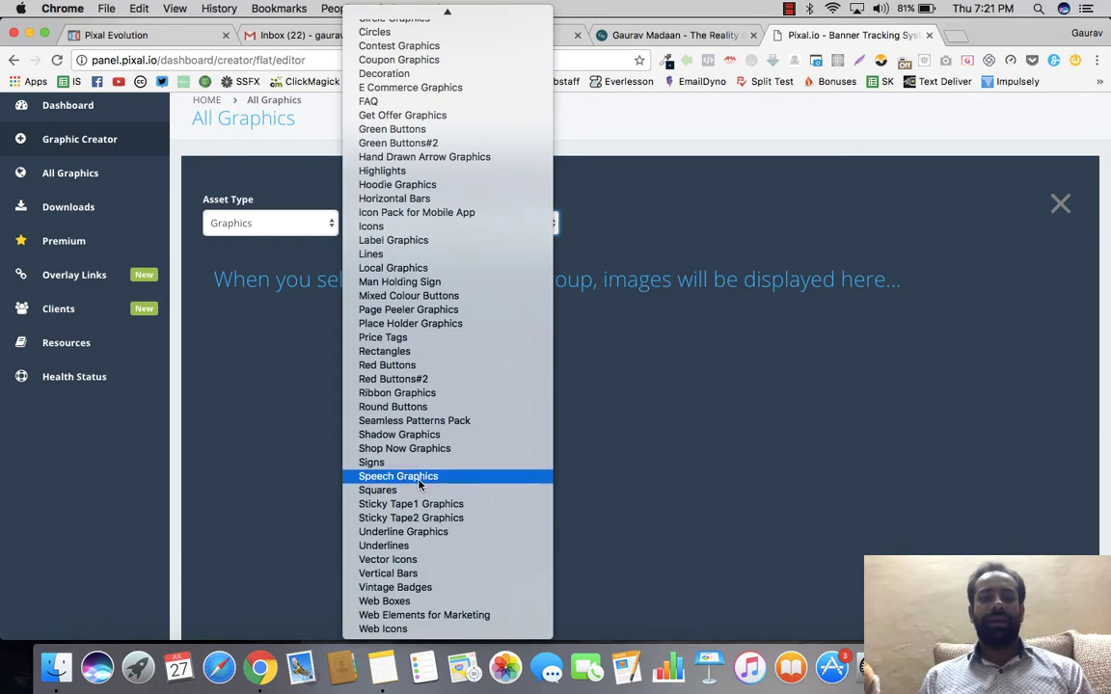
scroll(419, 482, up, 6)
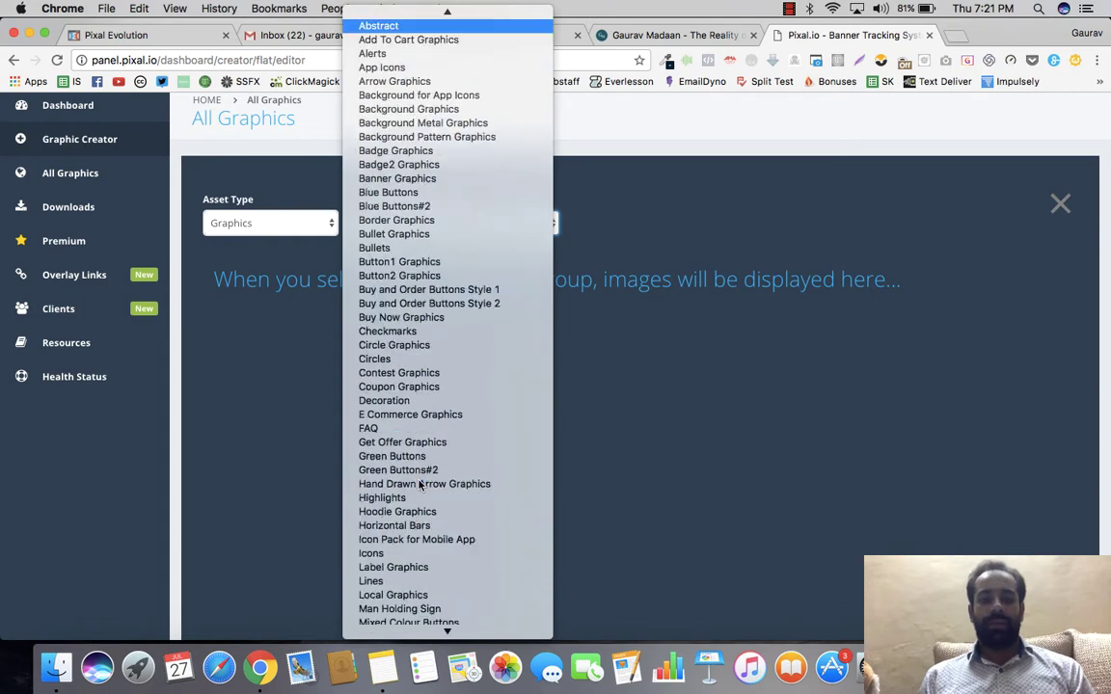
click(444, 83)
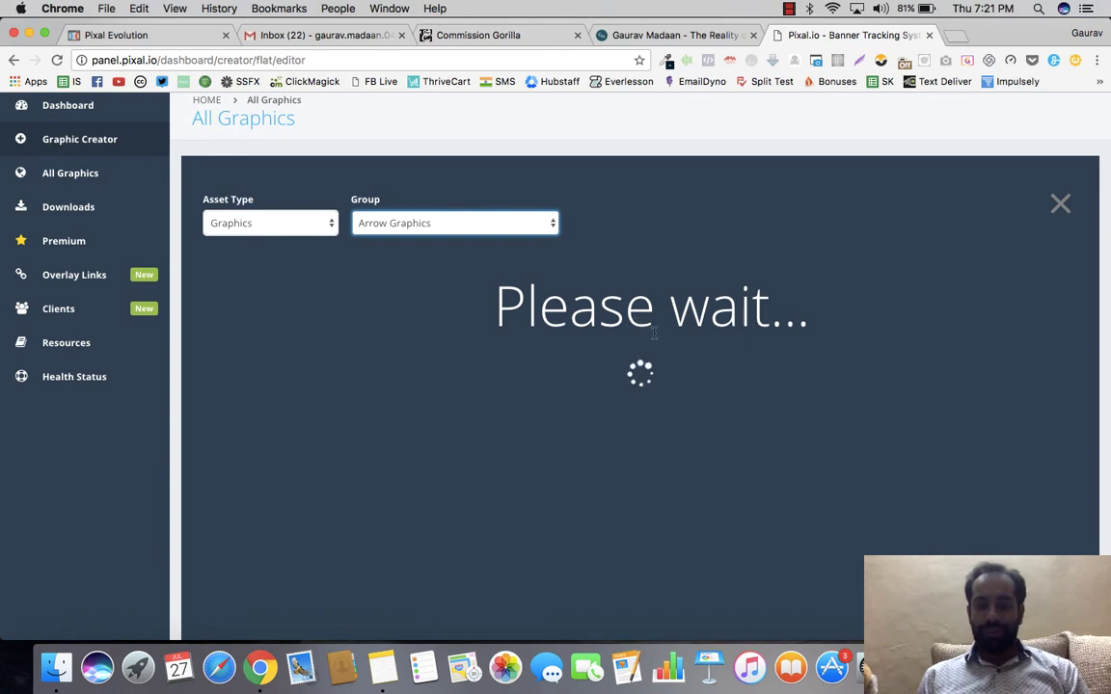
scroll(675, 359, down, 2)
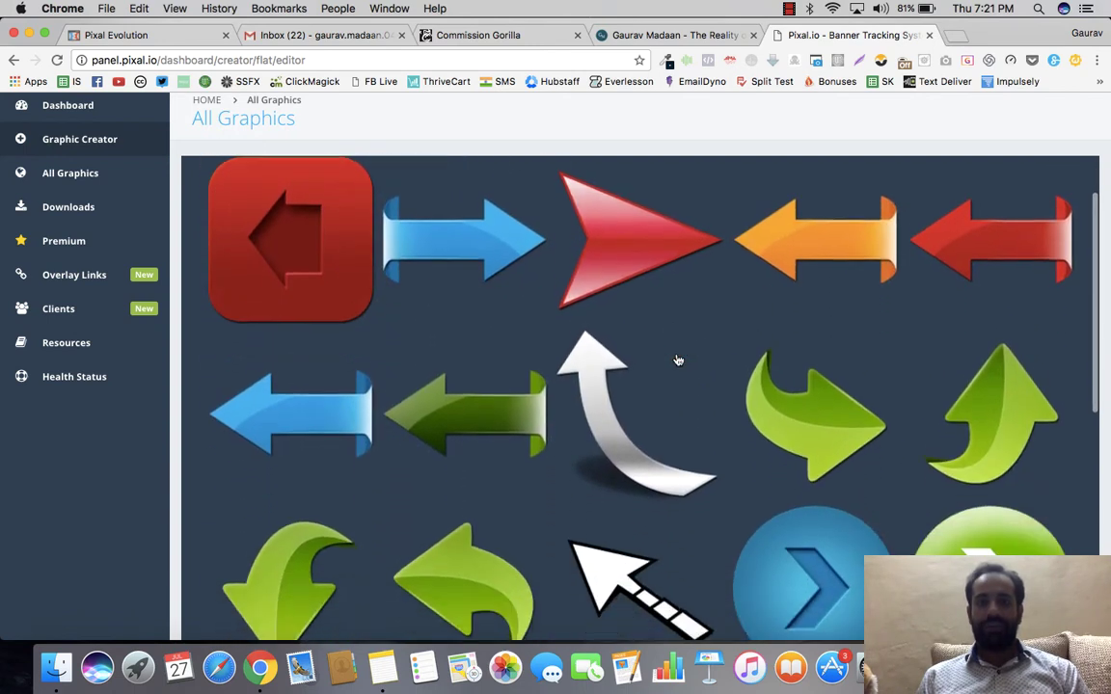
scroll(678, 359, down, 5)
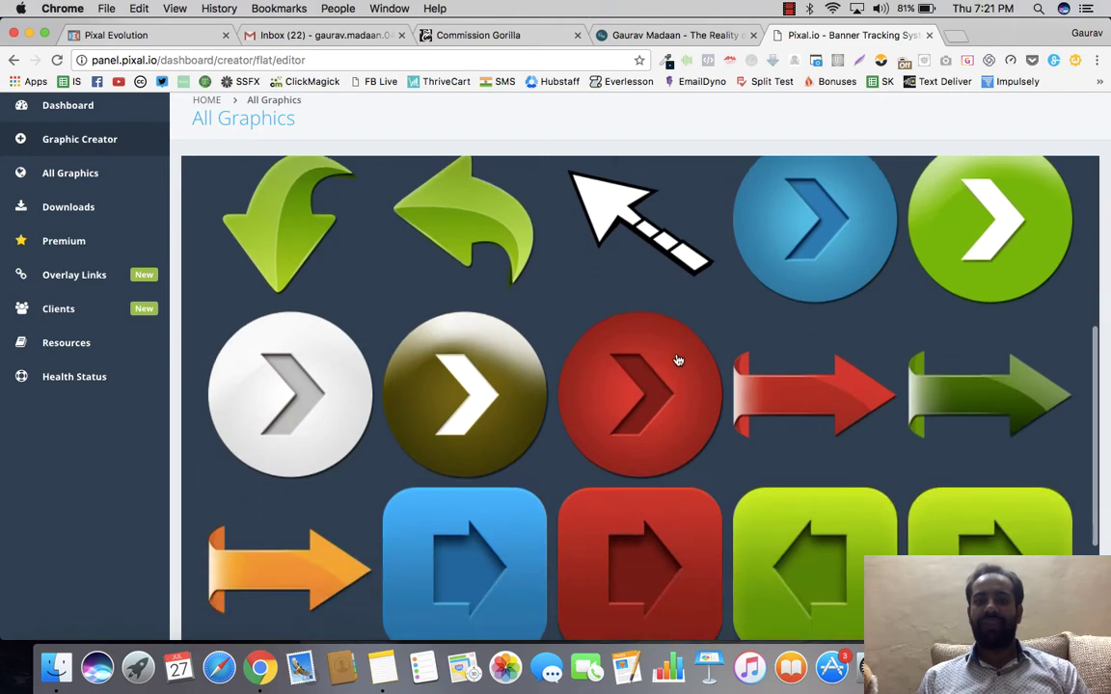
scroll(678, 360, down, 8)
scroll(678, 359, down, 8)
scroll(678, 360, up, 15)
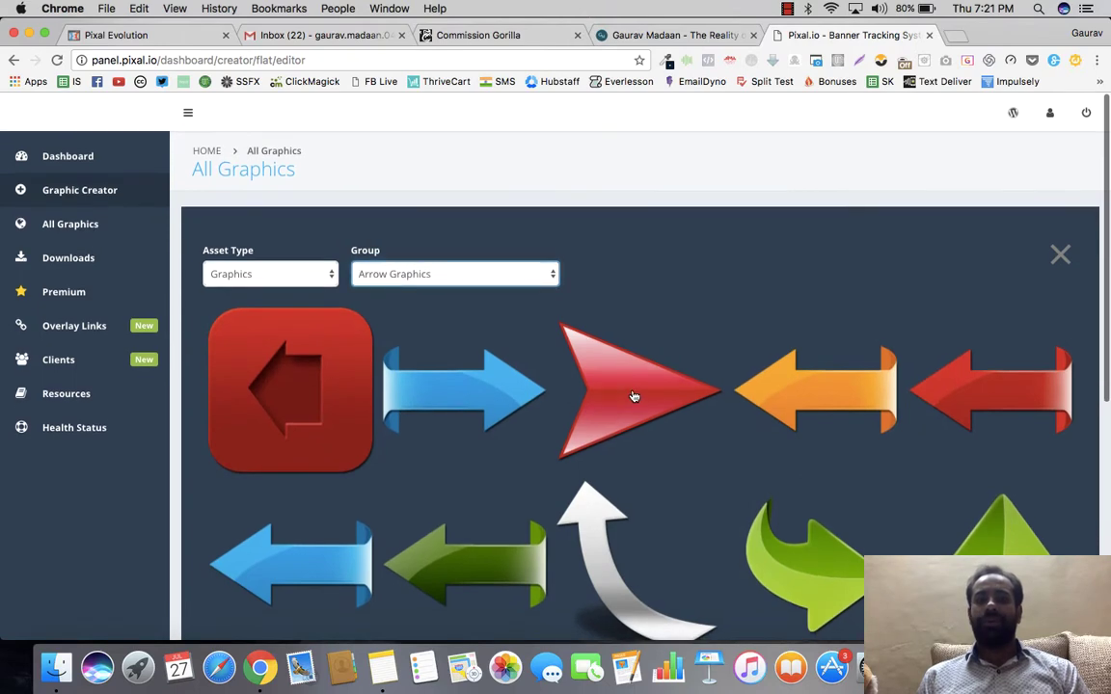
Step: Insert the red arrow graphic and shrink it down to fit the LEARN MORE button
click(633, 396)
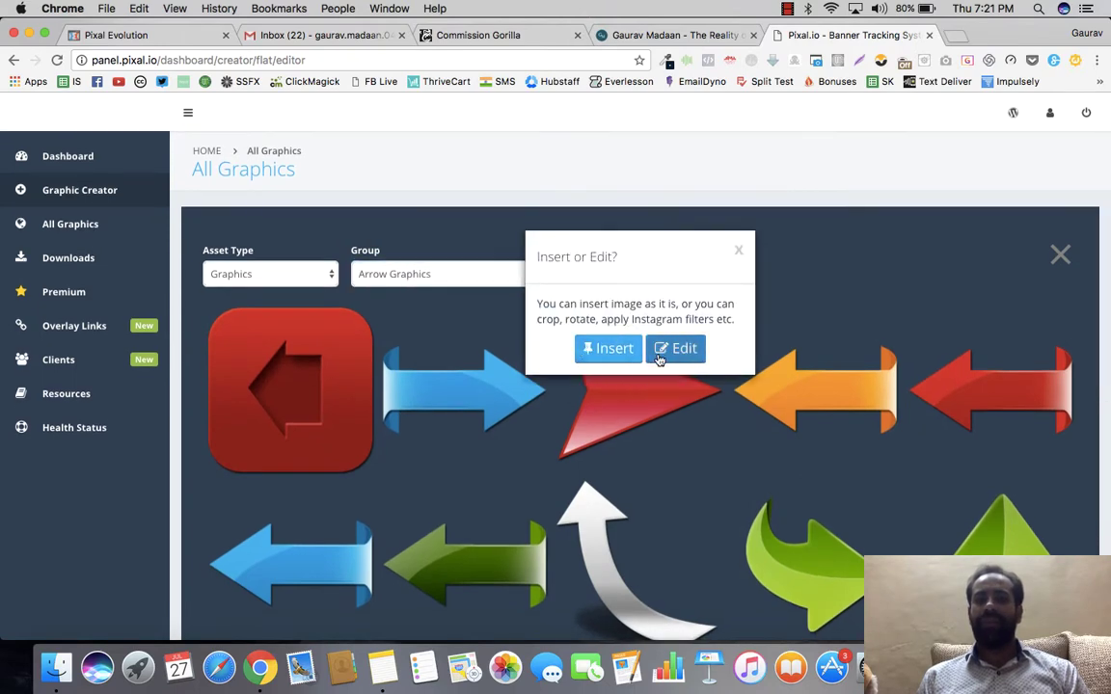
click(607, 347)
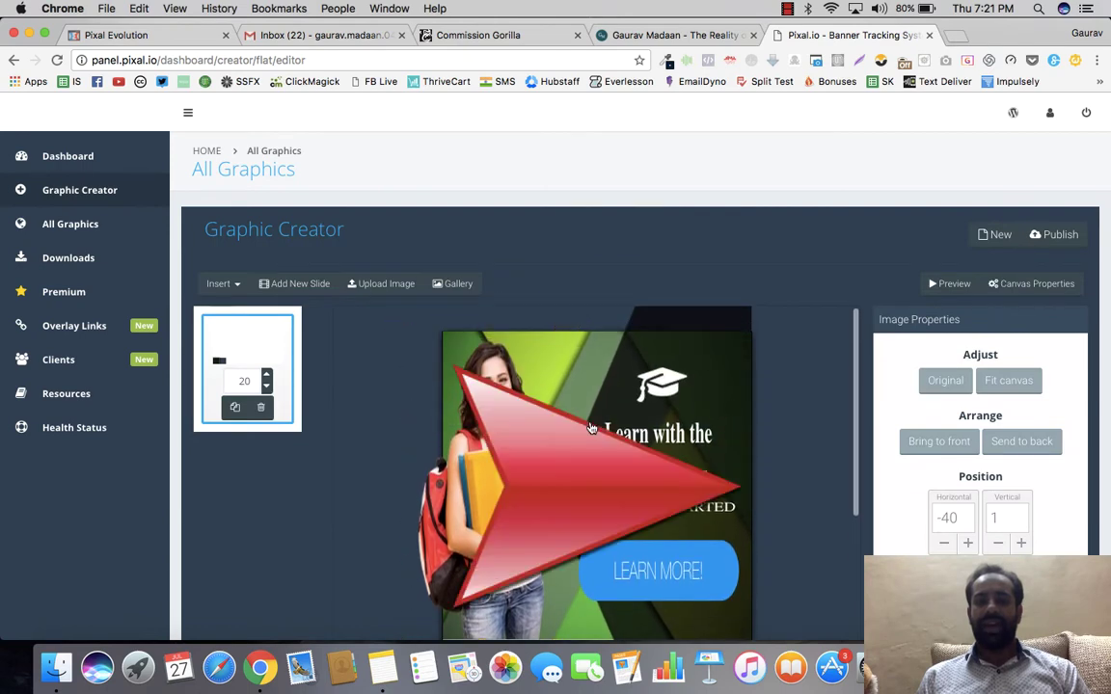
click(570, 514)
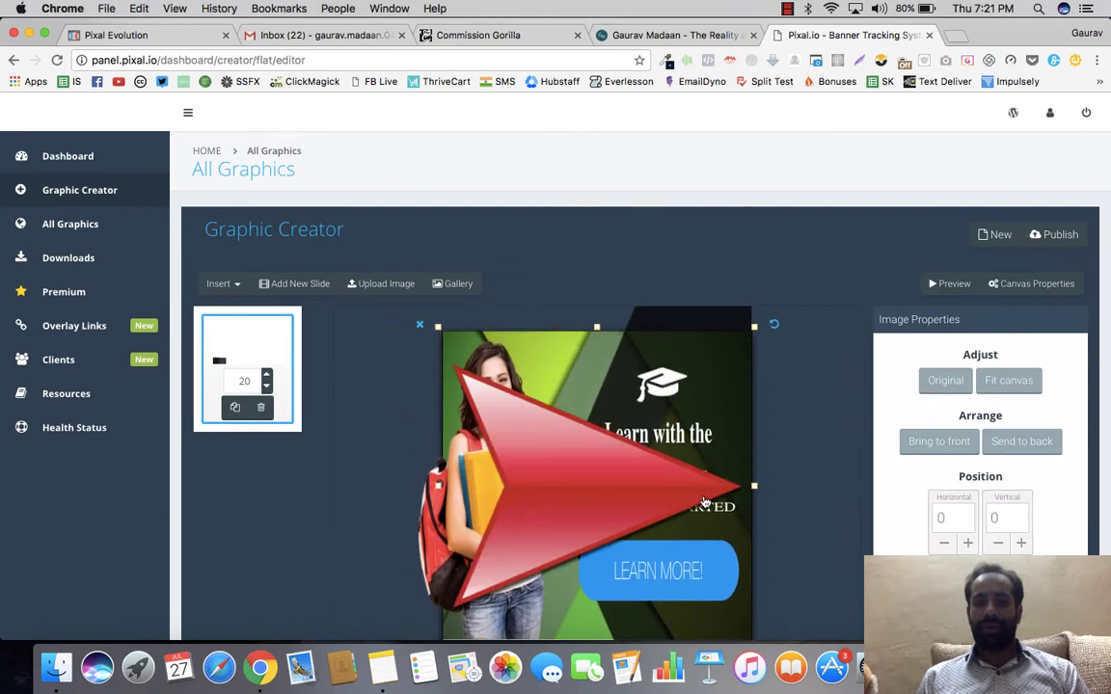
drag(647, 499, 707, 473)
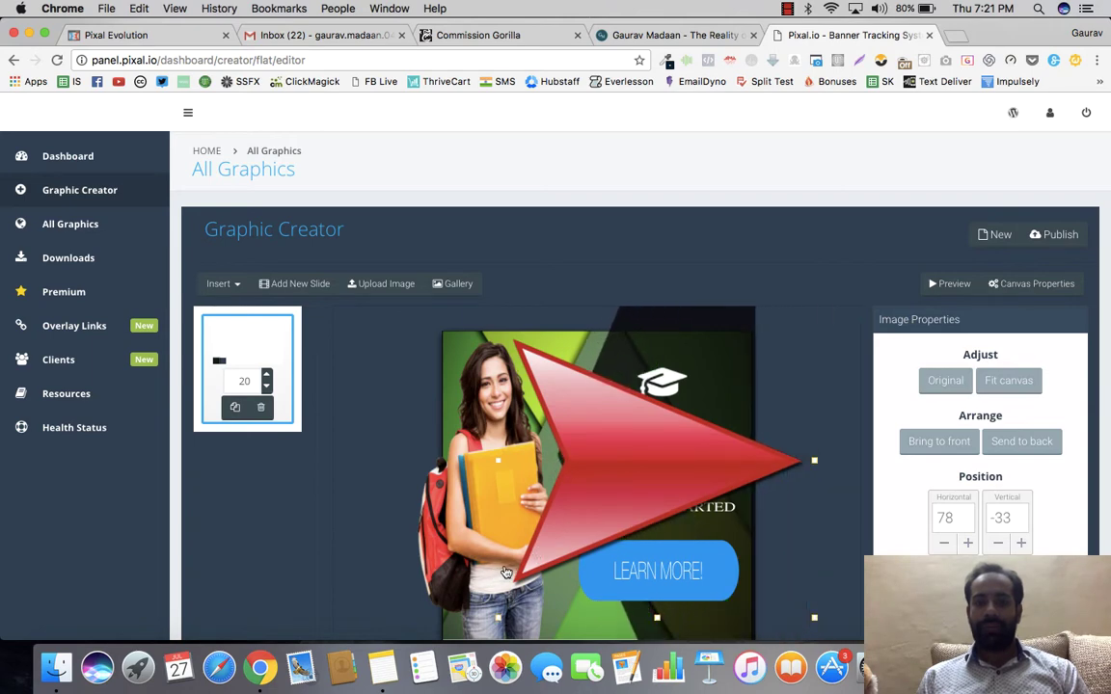
click(598, 538)
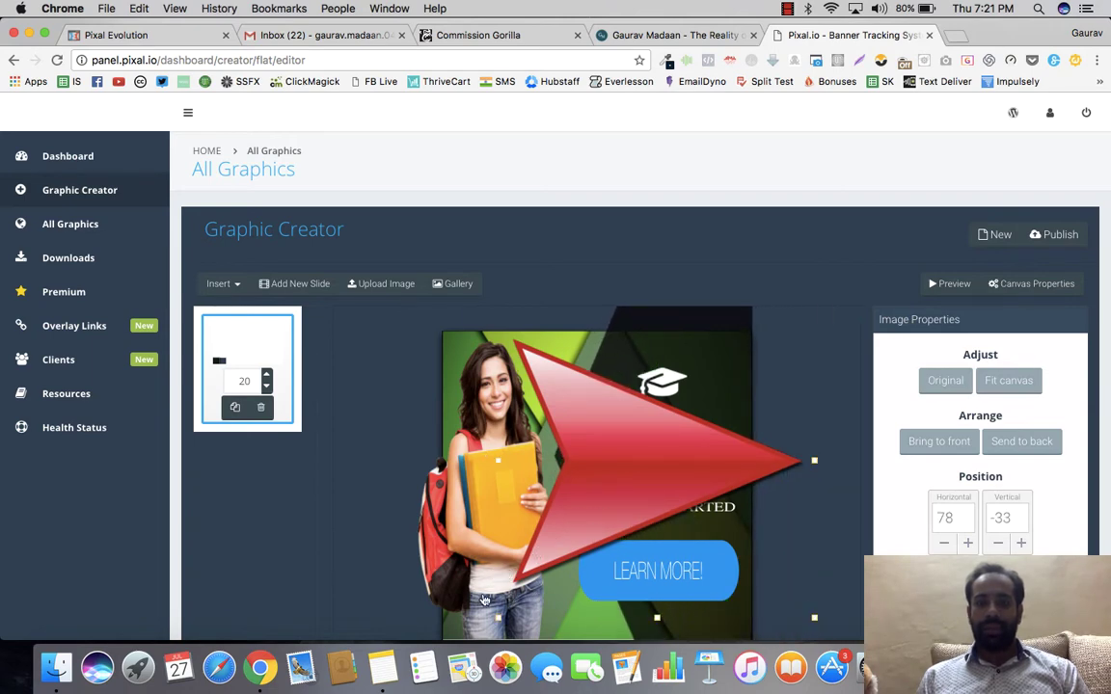
drag(500, 625, 607, 596)
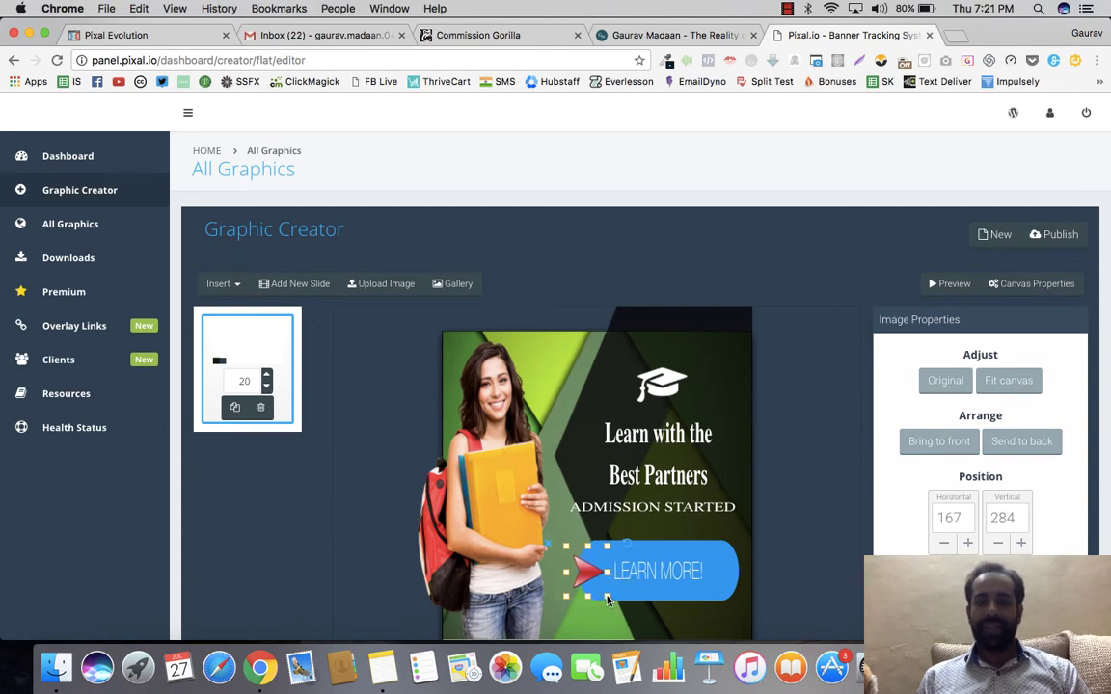
Step: Move the small red arrow onto the LEARN MORE button
click(662, 583)
click(595, 579)
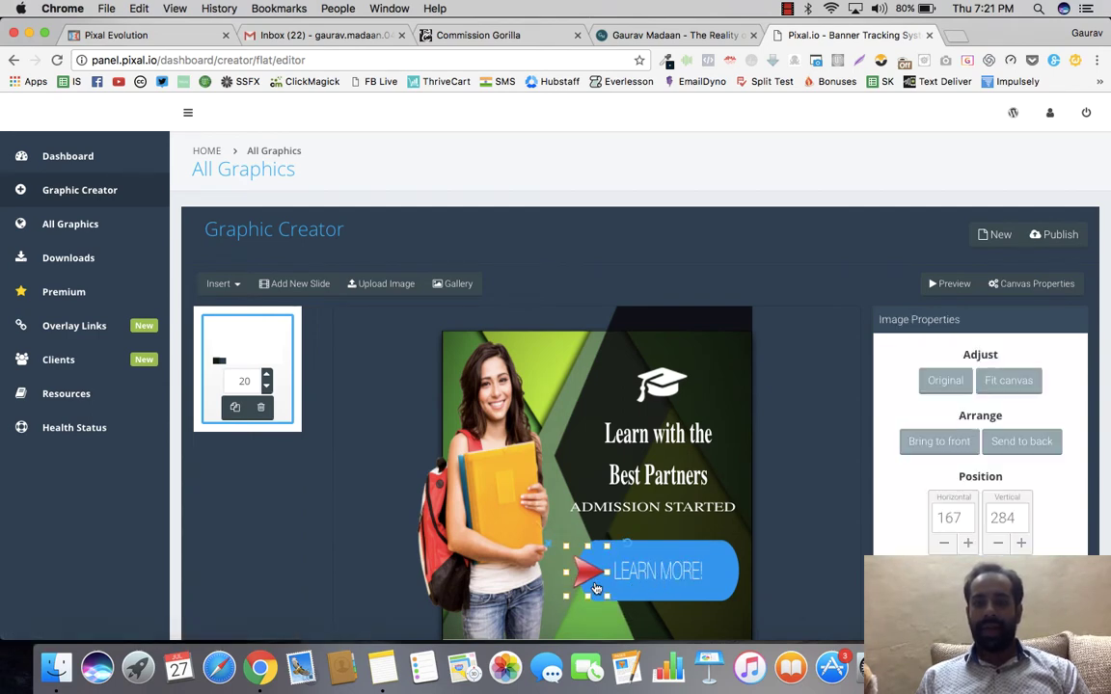
click(675, 590)
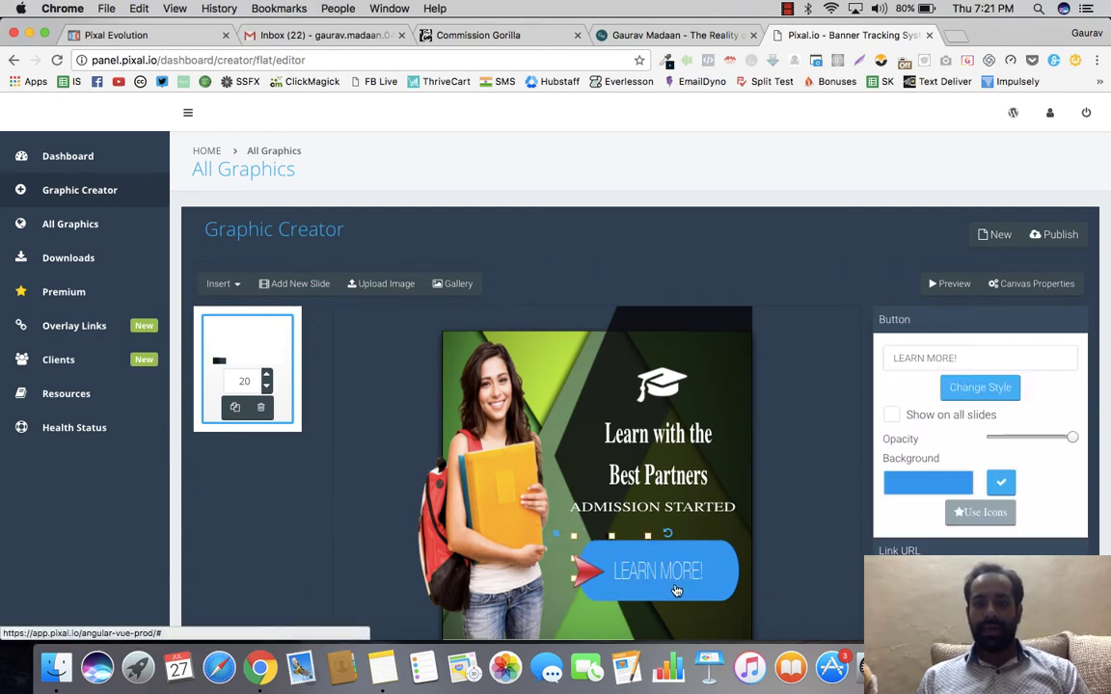
mouse_move(576, 576)
mouse_down()
mouse_move(606, 576)
mouse_move(562, 562)
mouse_move(607, 578)
mouse_move(580, 579)
mouse_up()
click(573, 562)
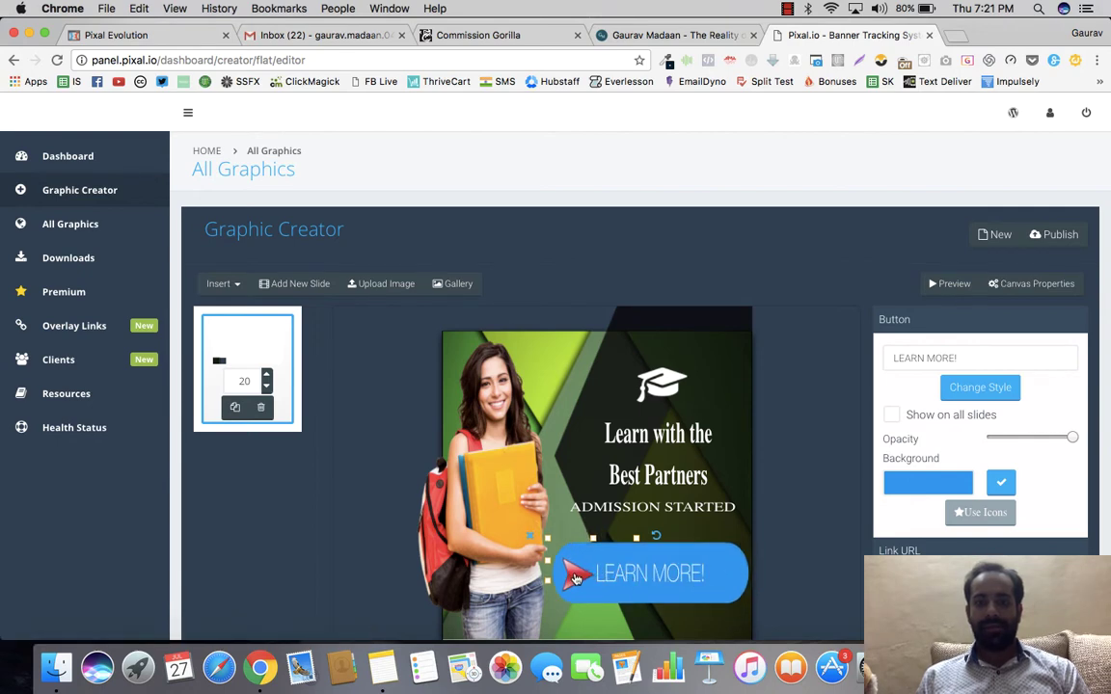
click(573, 577)
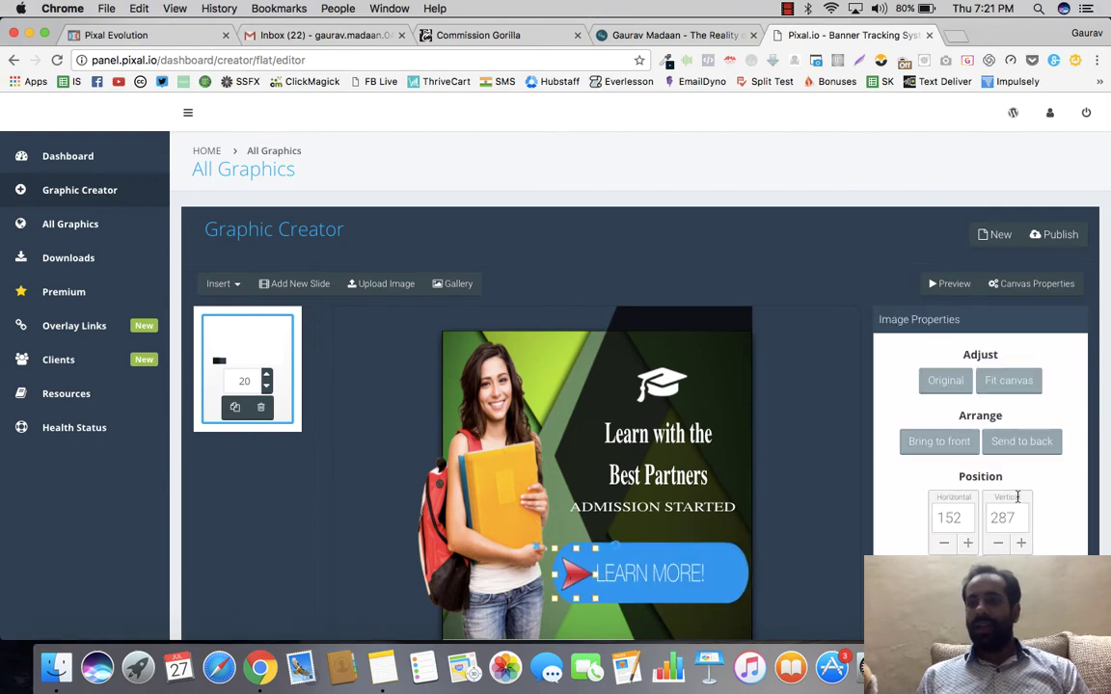
scroll(1008, 493, down, 5)
scroll(1017, 496, up, 5)
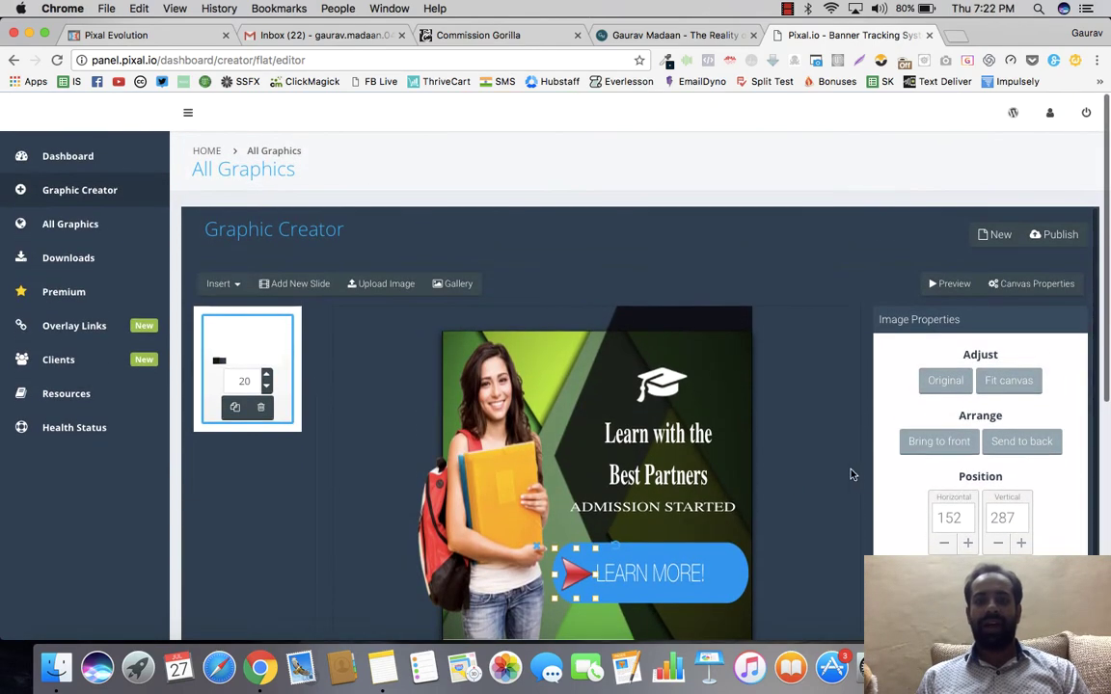
Step: Nudge the red arrow left to rest at the button's left end
click(700, 572)
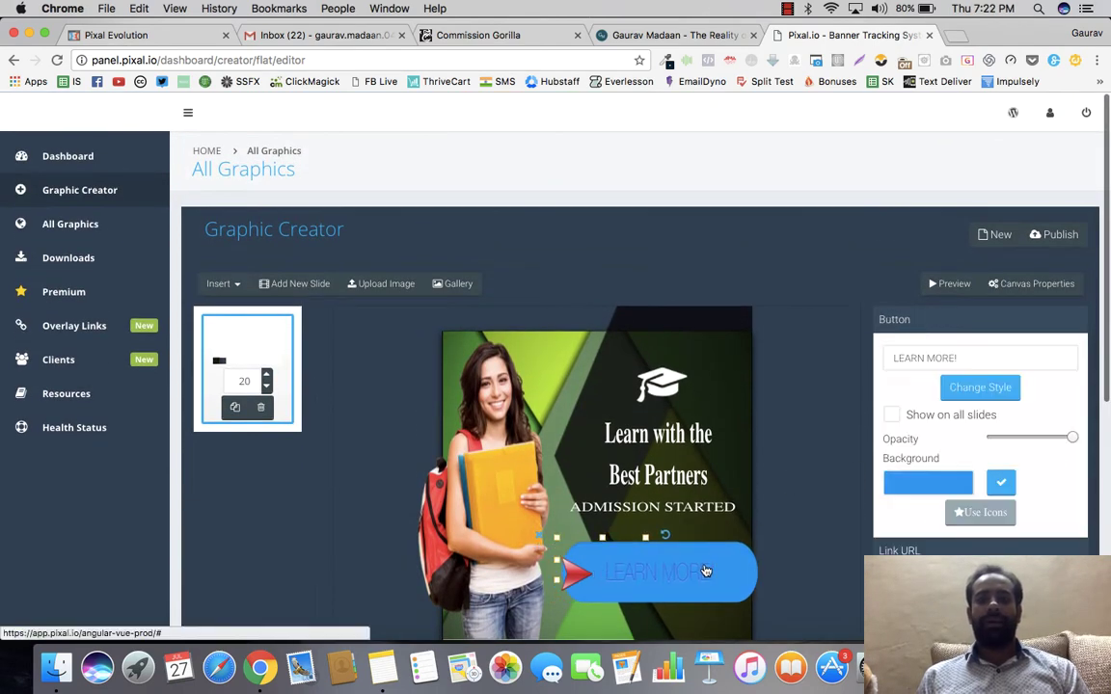
drag(568, 571, 547, 568)
click(639, 570)
click(726, 417)
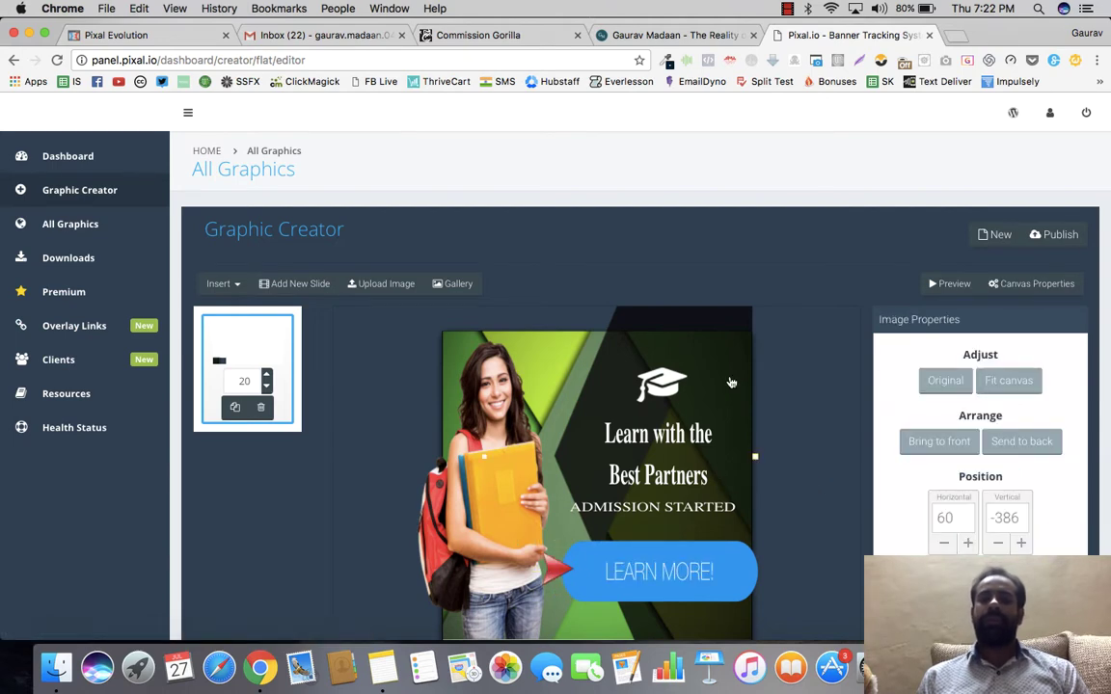
scroll(739, 534, down, 3)
scroll(740, 534, up, 3)
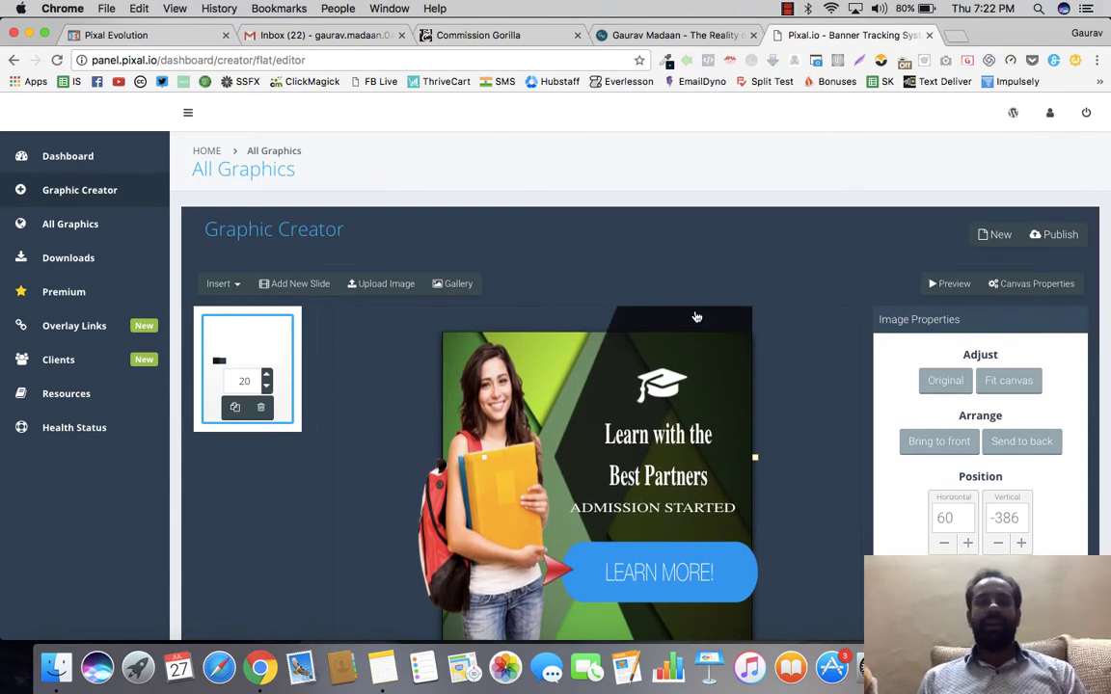
click(948, 287)
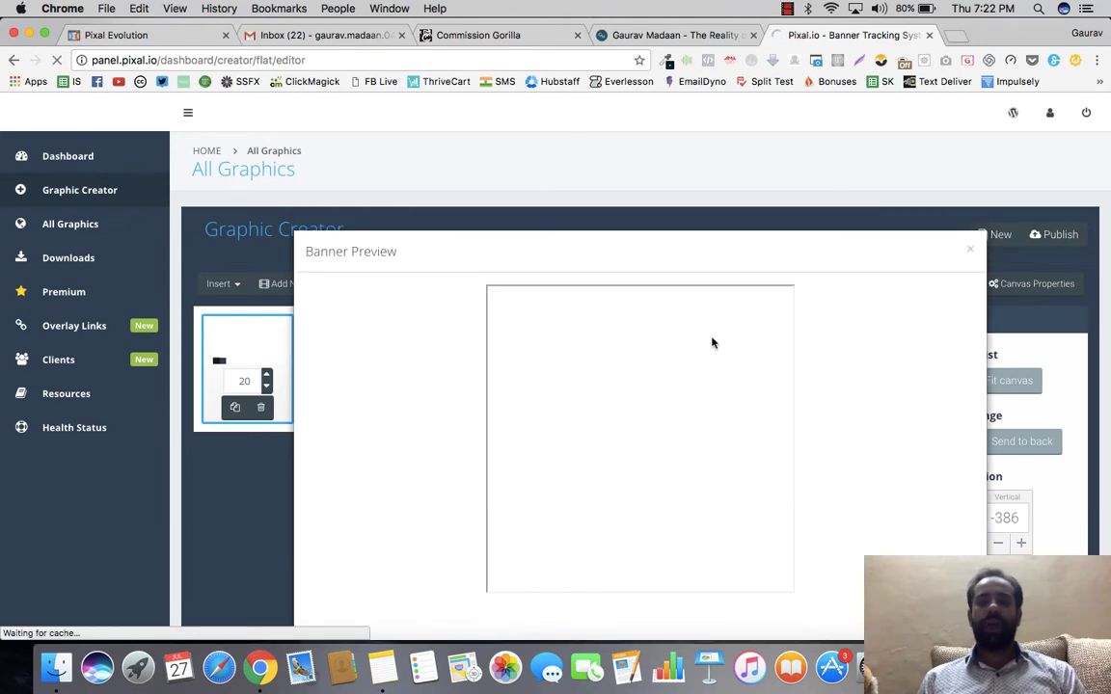
click(641, 446)
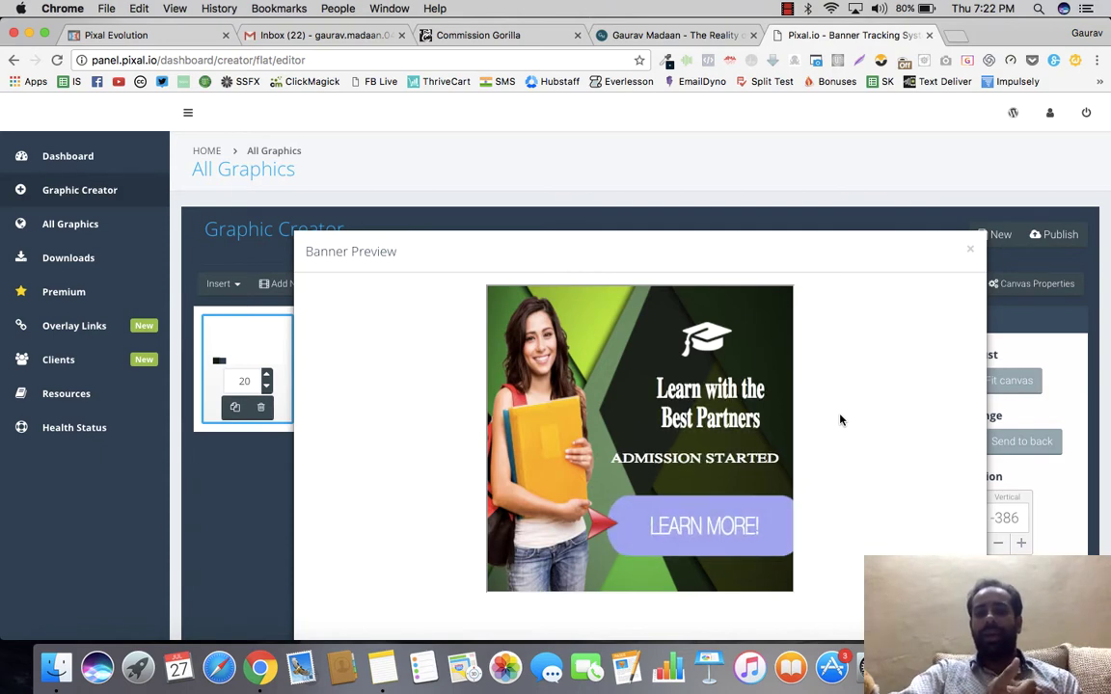
click(971, 250)
scroll(714, 453, down, 2)
click(677, 511)
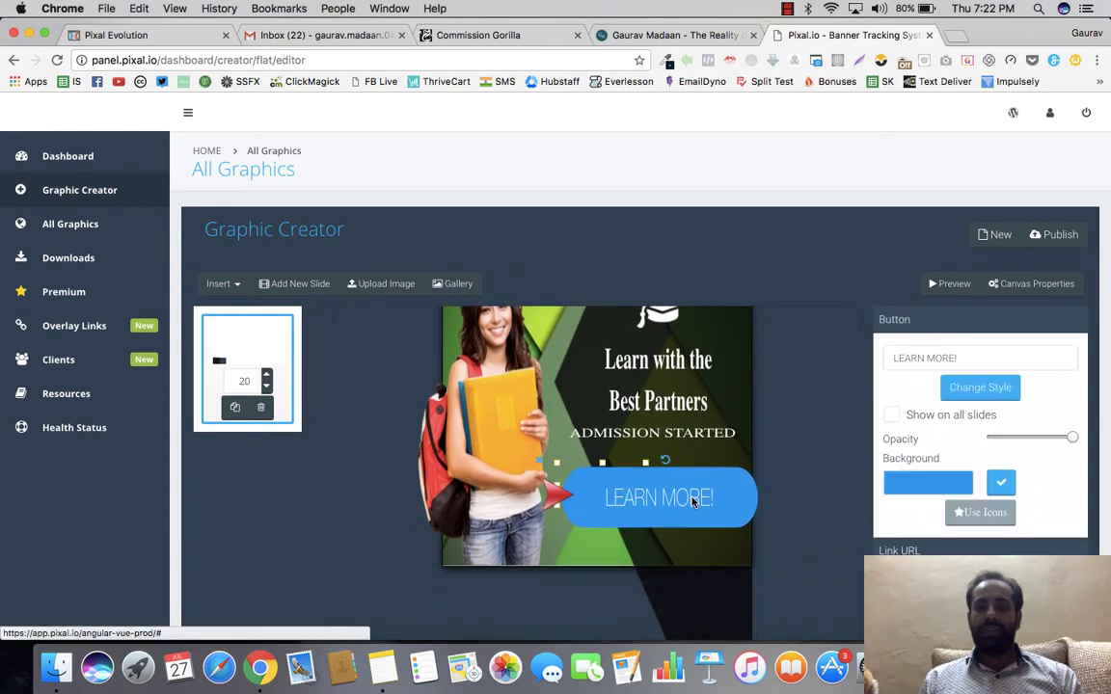
Step: Set the LEARN MORE button's background colour to bright blue #0087FF
click(931, 482)
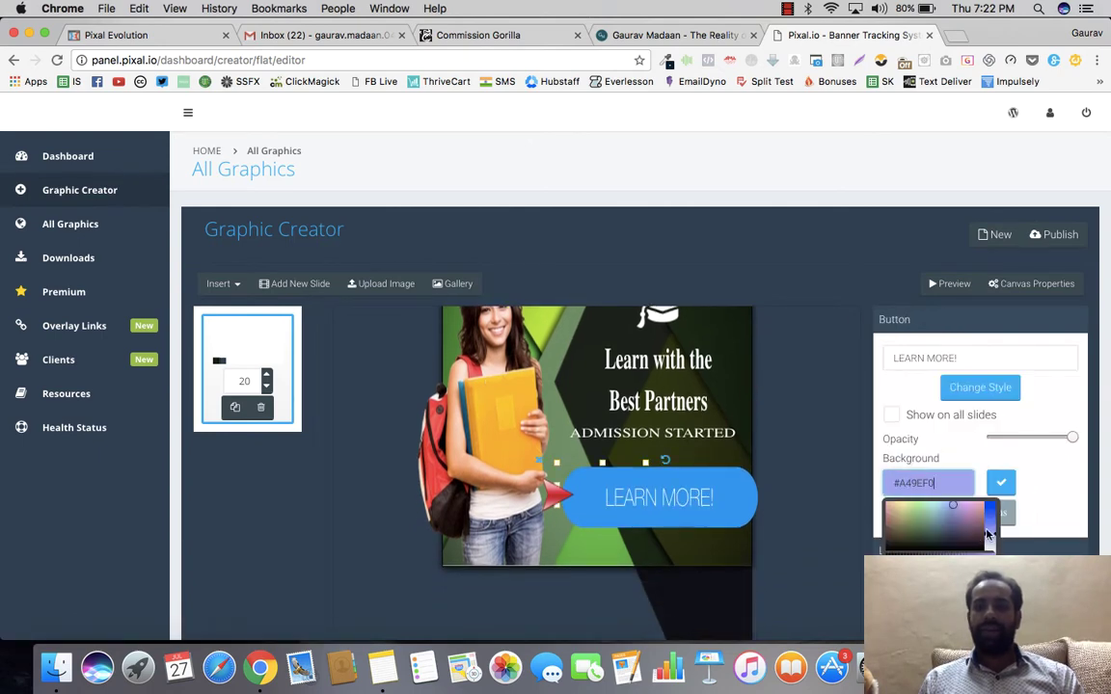
click(991, 521)
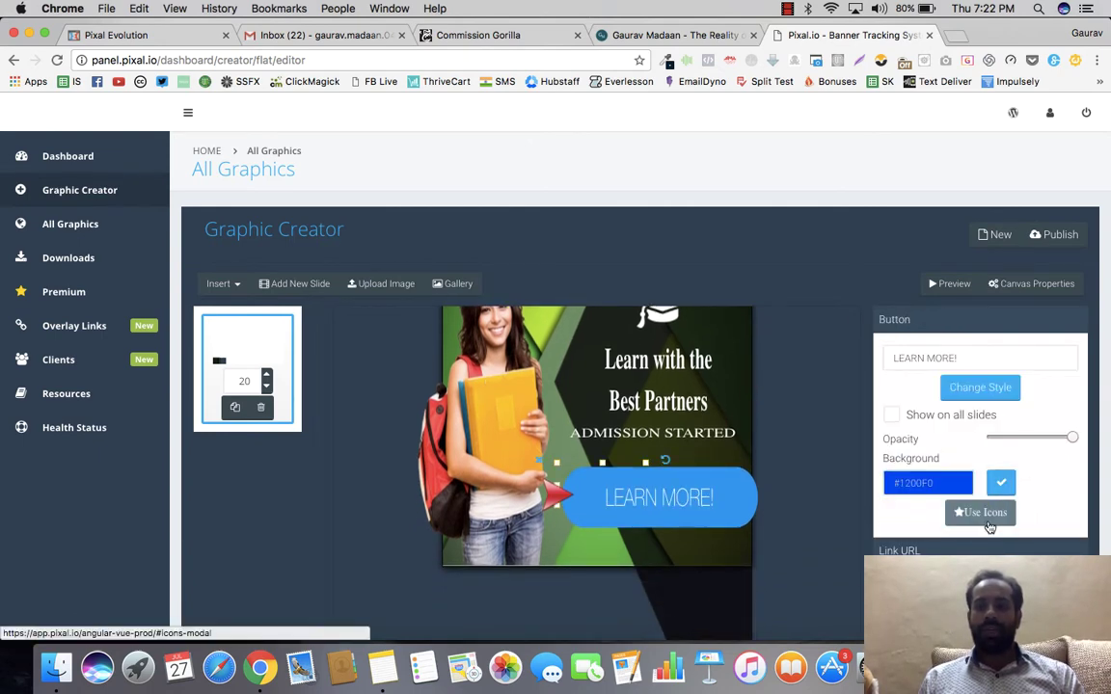
click(987, 521)
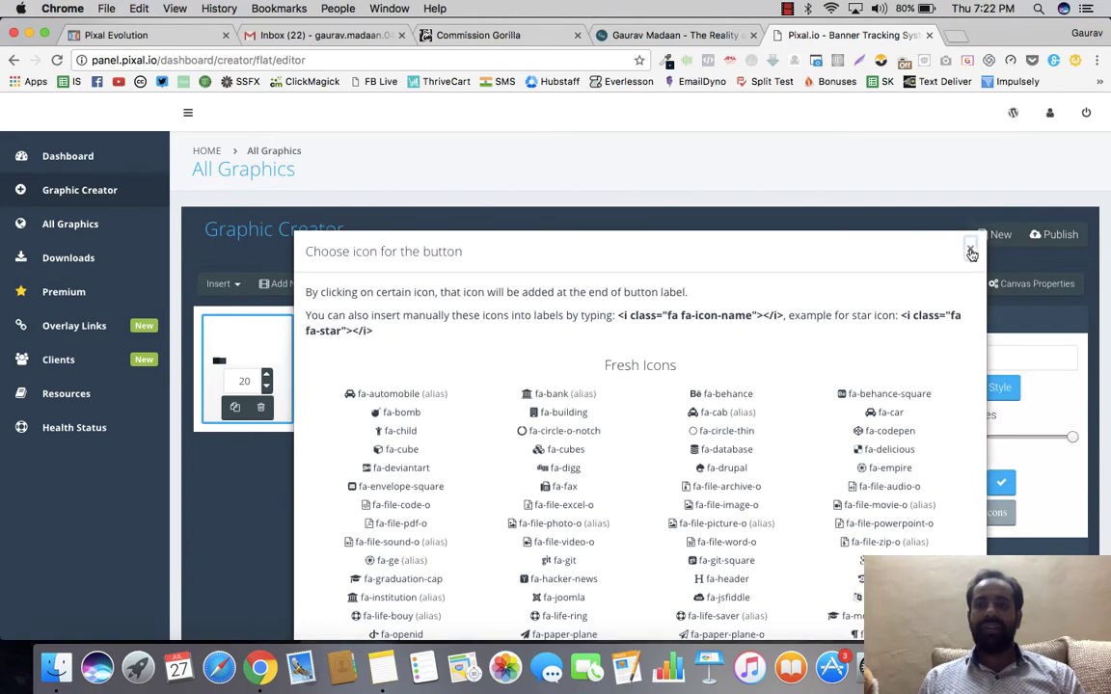
click(971, 251)
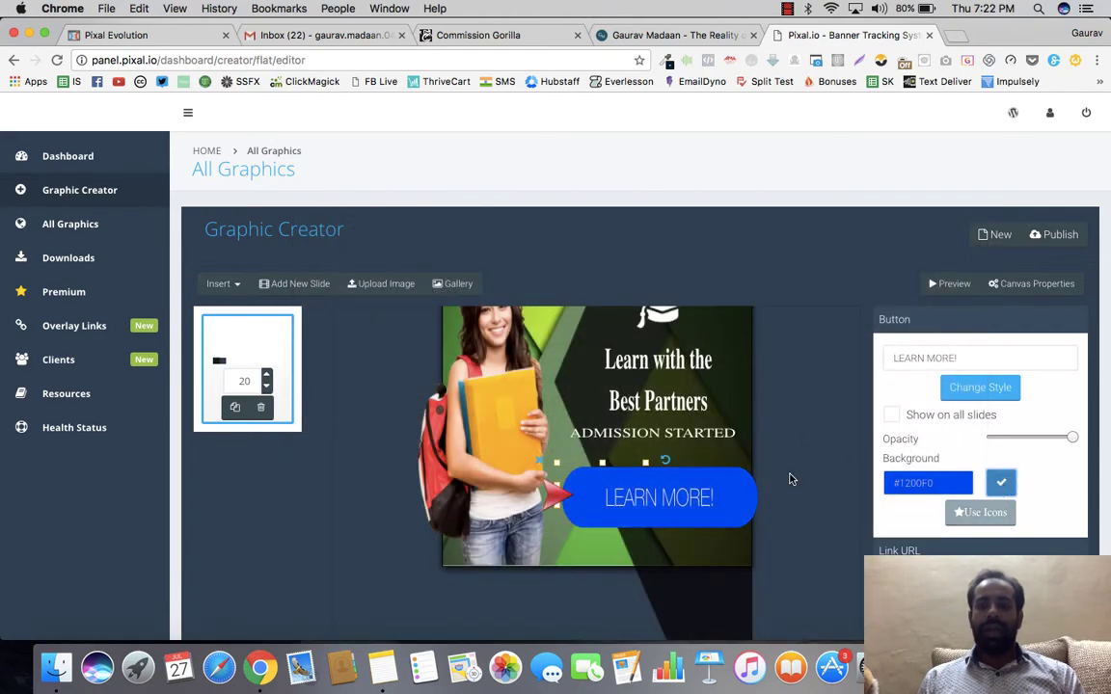
click(954, 482)
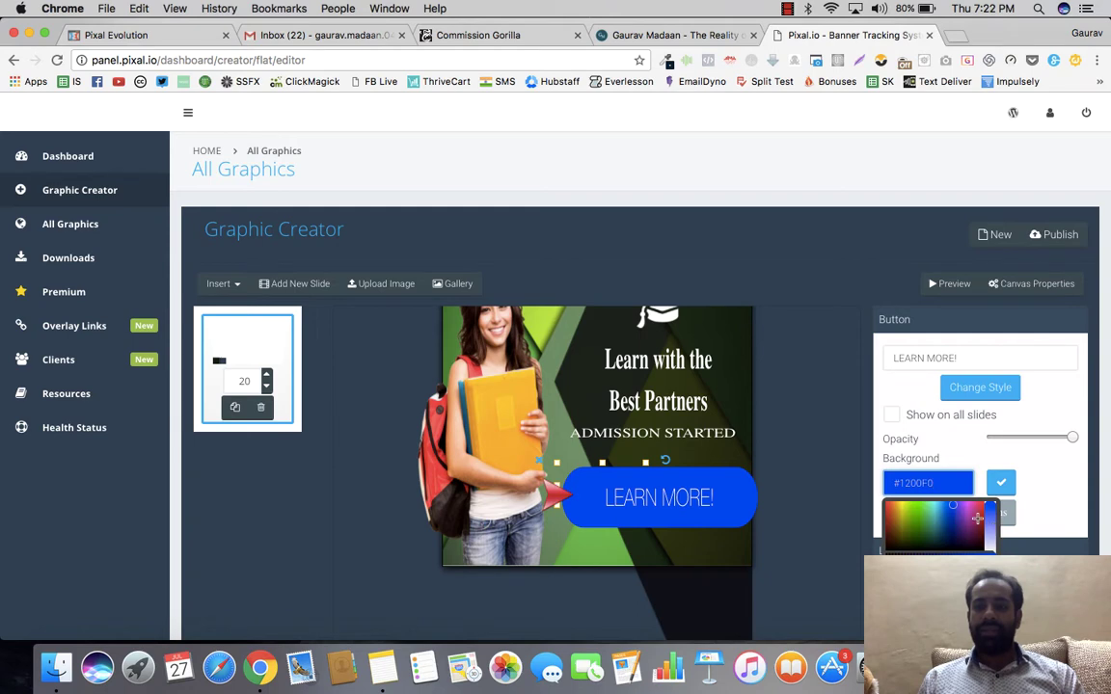
click(947, 502)
click(989, 511)
click(1002, 490)
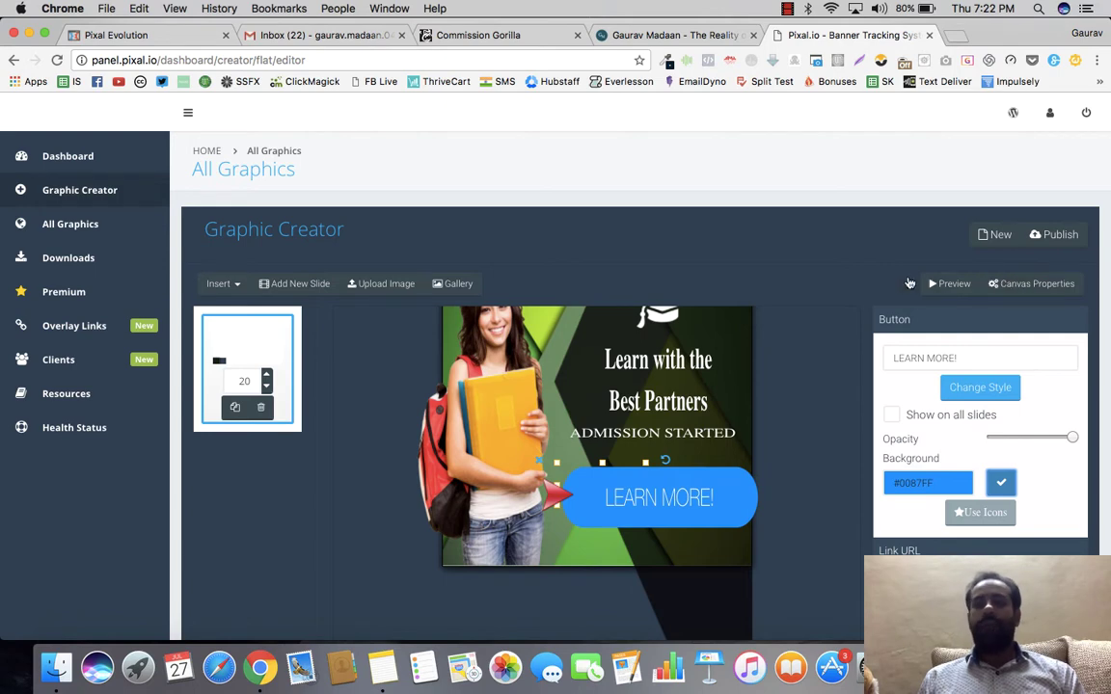
Step: Keep the 450x300 Basic banner size and turn on Autoplay and slide looping
click(999, 284)
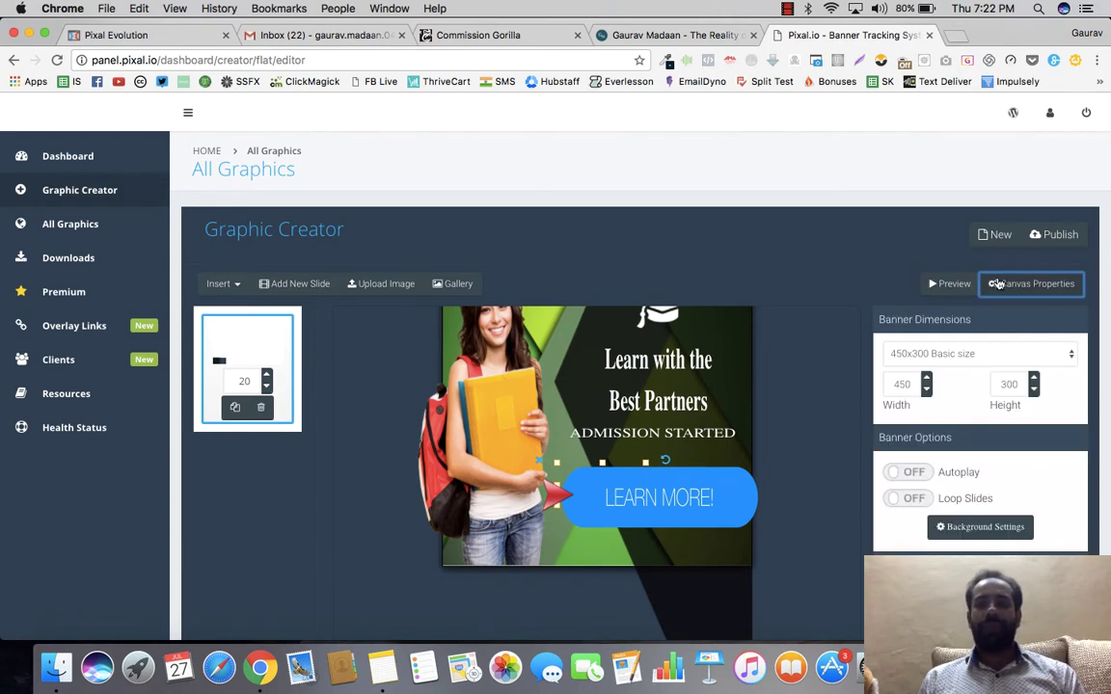
click(979, 354)
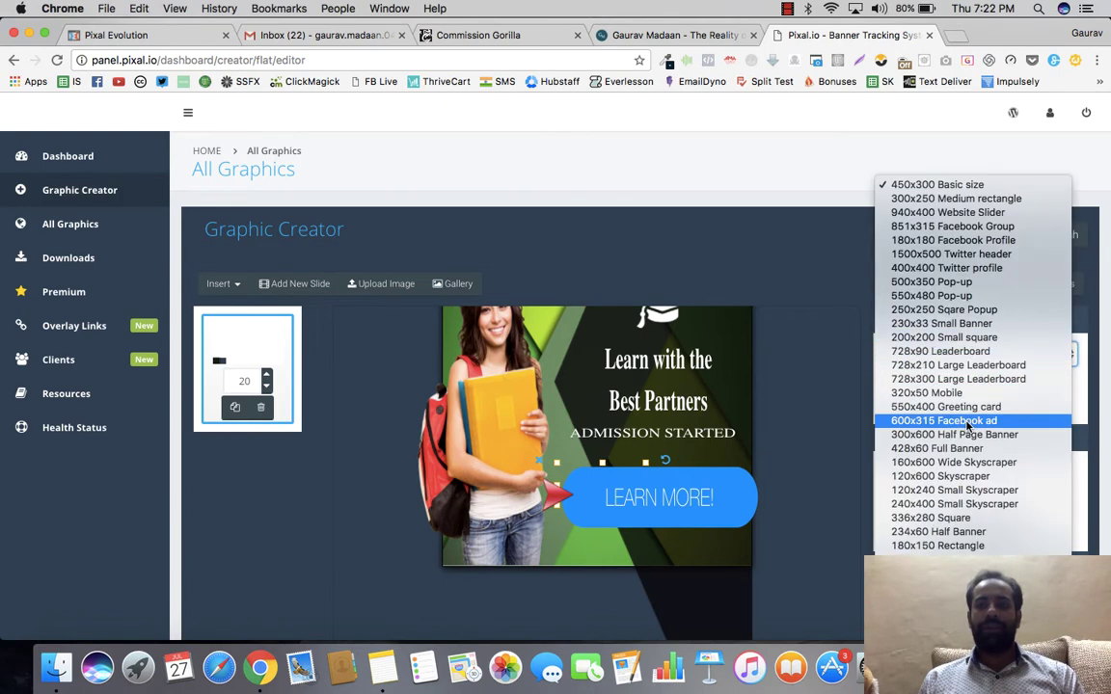
click(815, 400)
scroll(967, 474, down, 2)
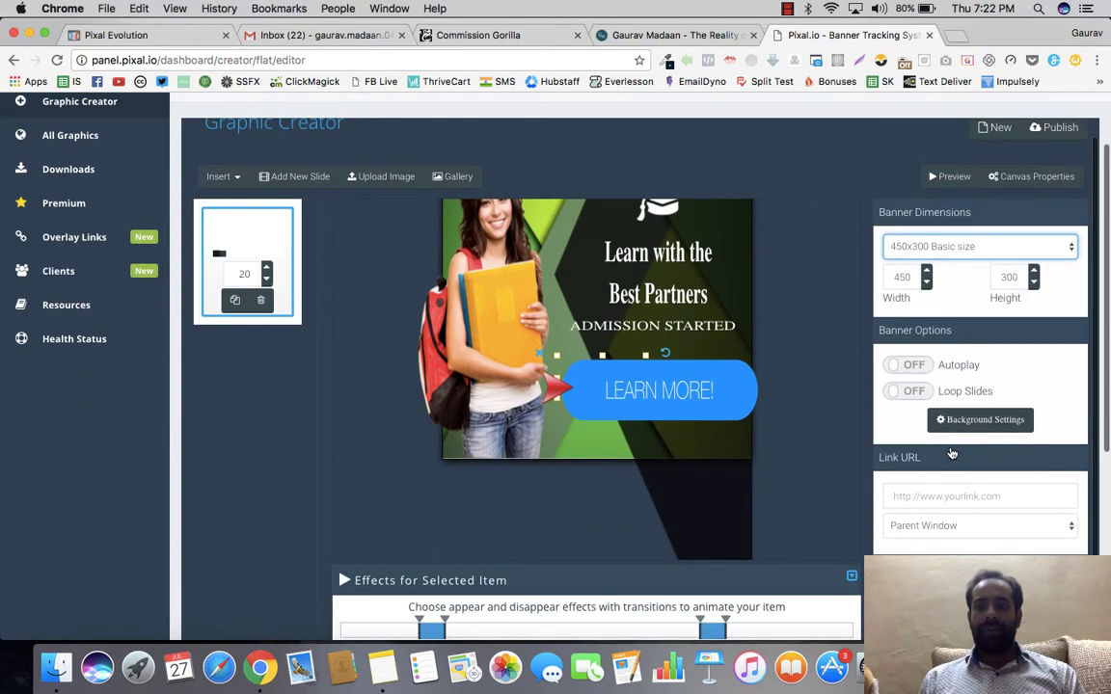
click(907, 366)
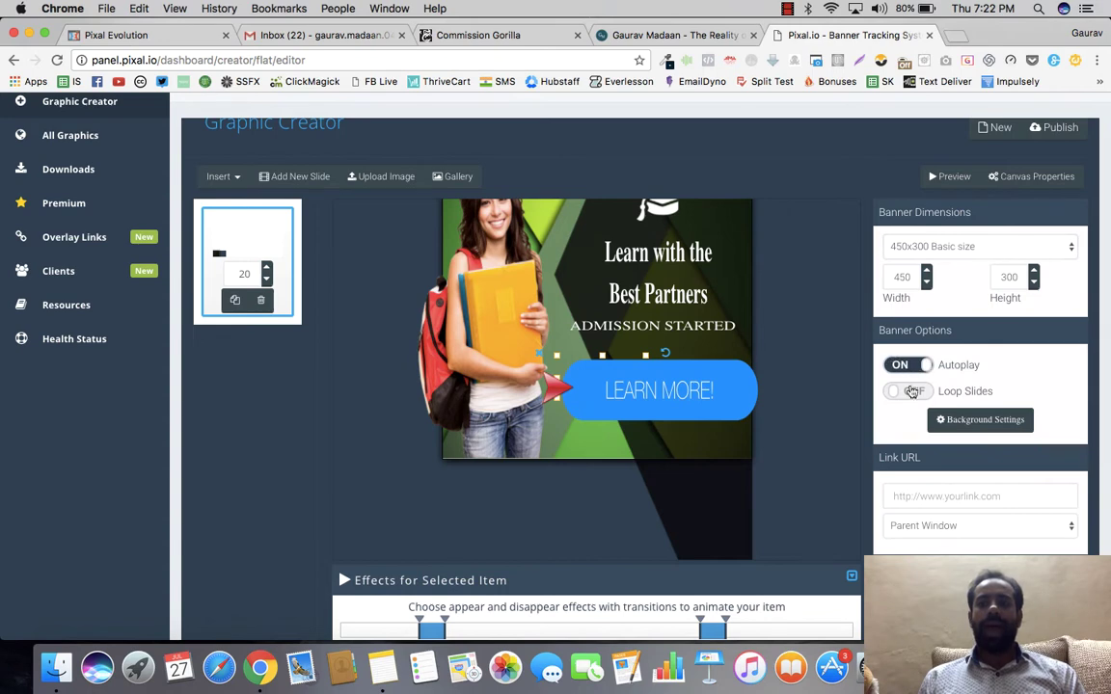
click(908, 393)
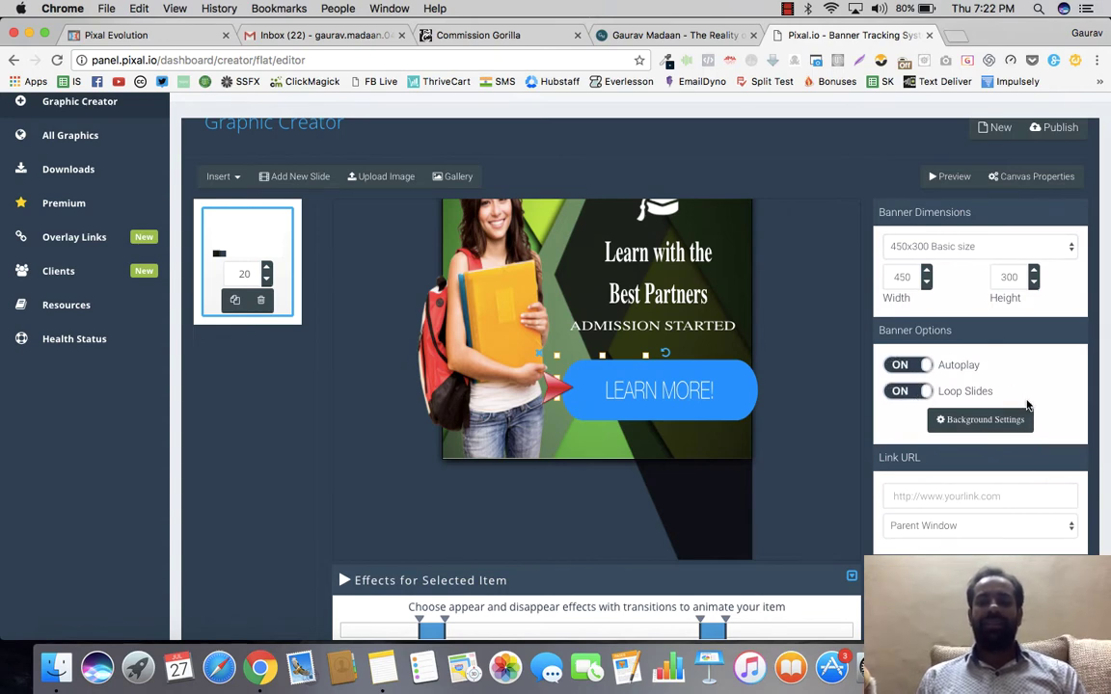
scroll(991, 425, down, 3)
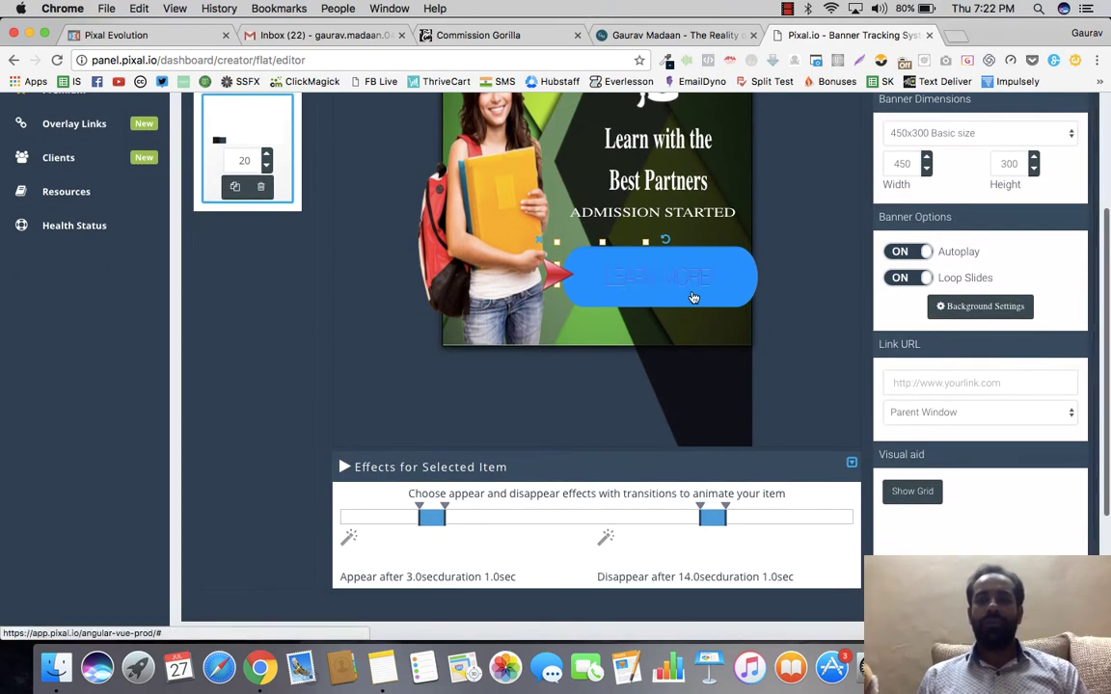
Step: Set the LEARN MORE button's Link URL to the landing page, opening in a New Window
click(693, 295)
click(930, 385)
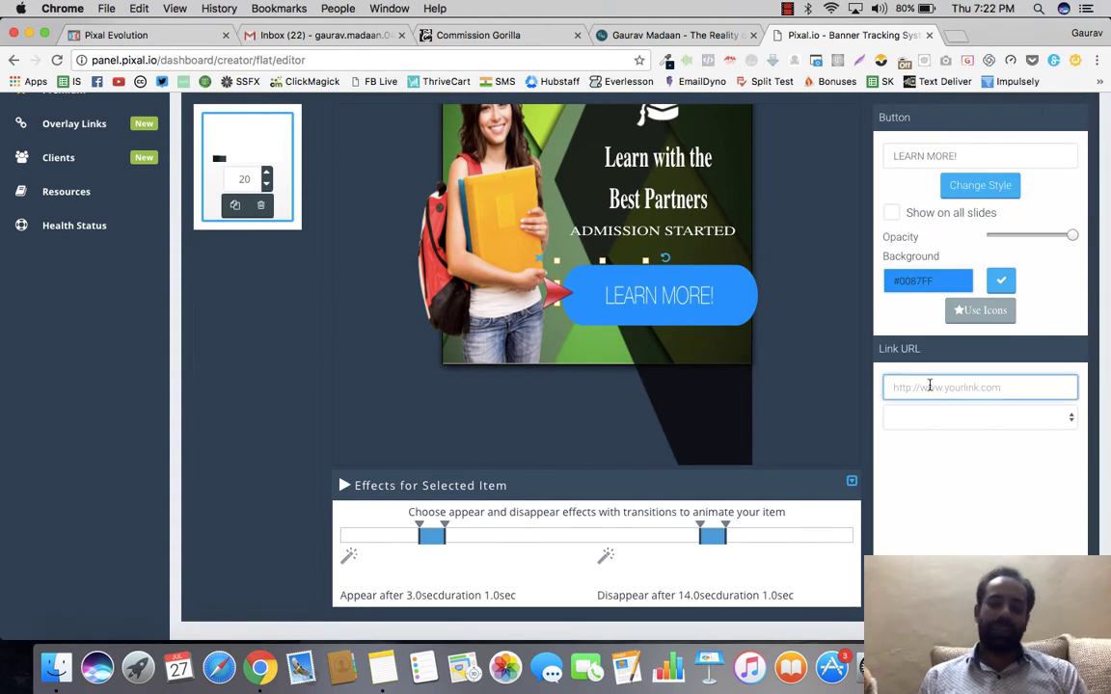
key(super+t)
text(gauravmadaan.com/ex)
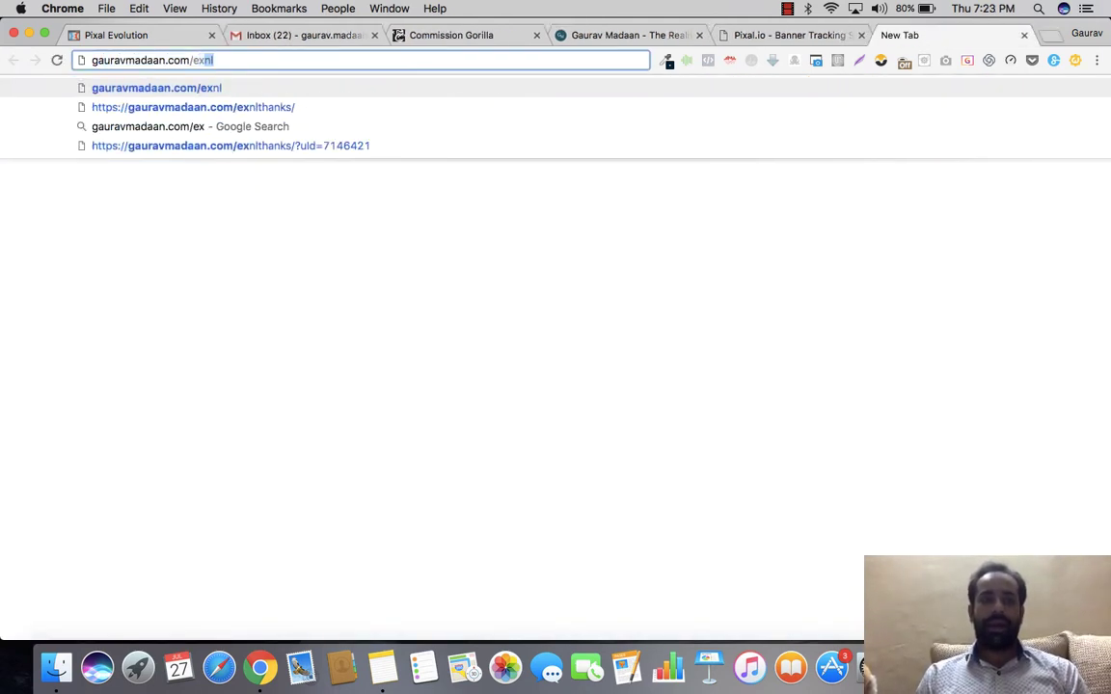
key(Return)
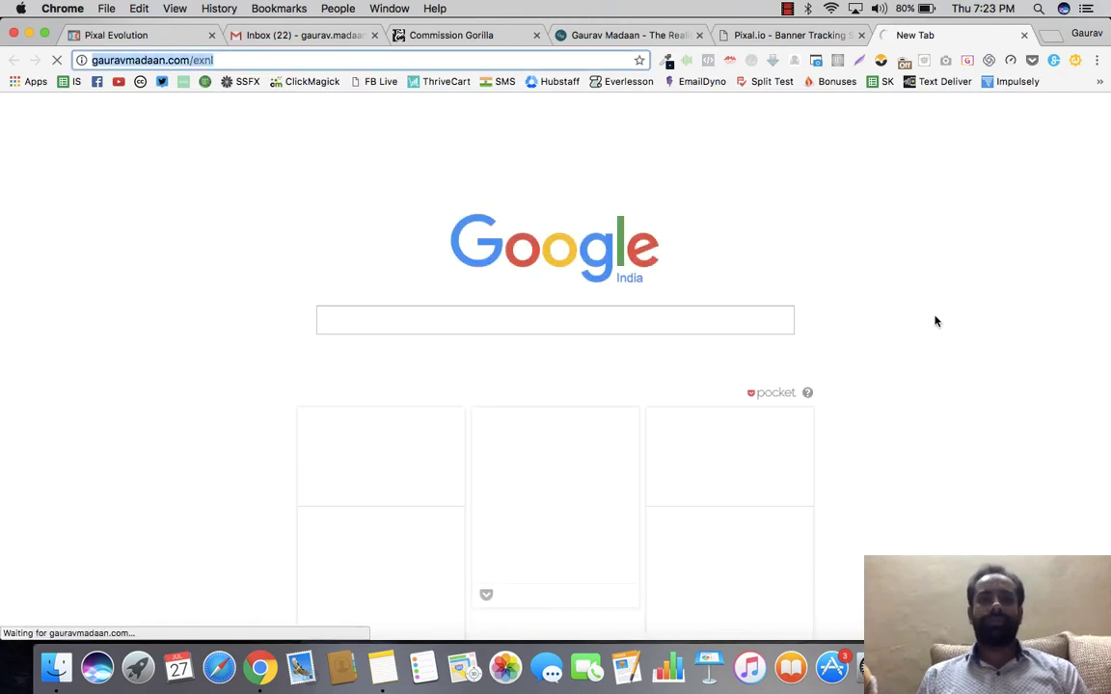
key(super+w)
click(970, 386)
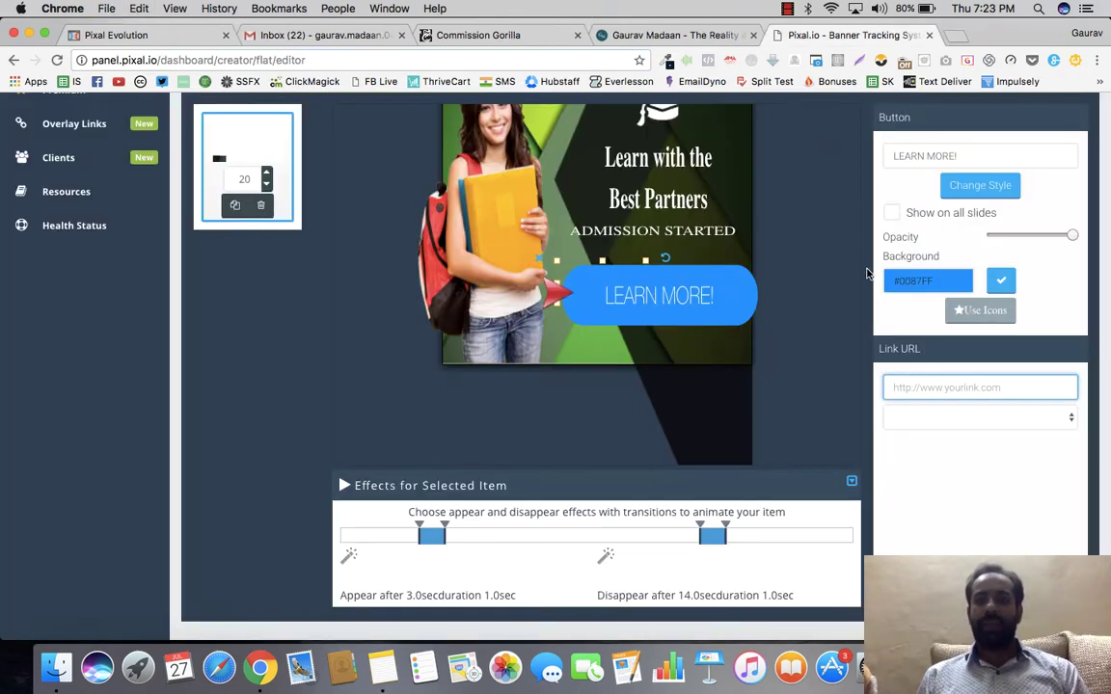
text(https://gauravmadaan.com/exnl/)
click(969, 416)
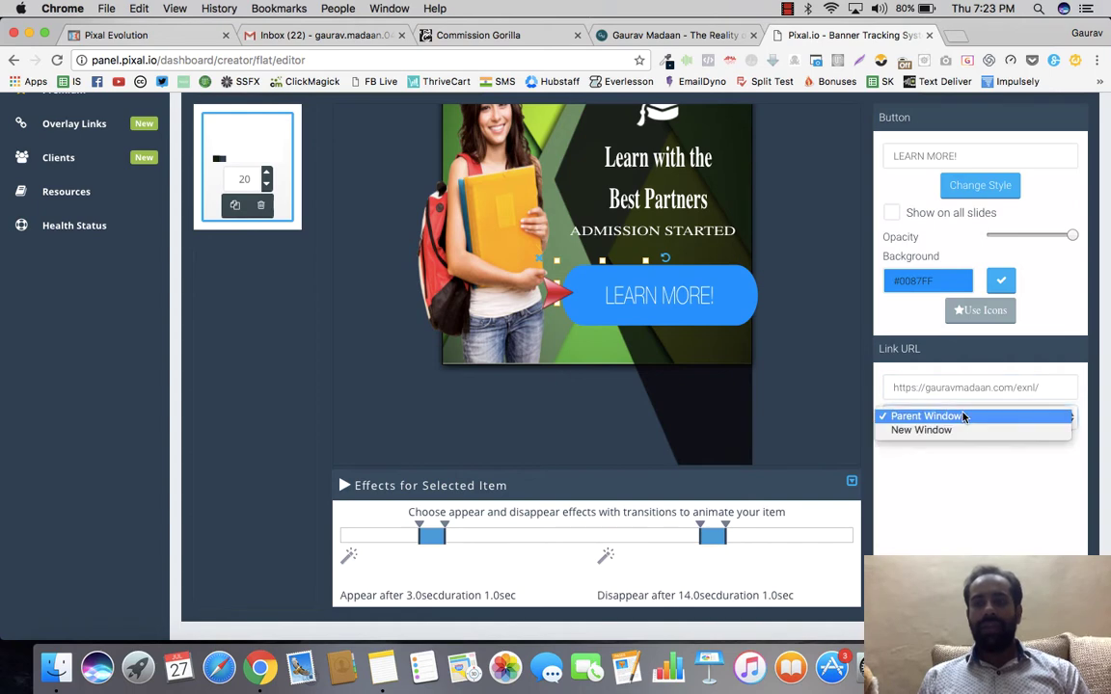
click(963, 430)
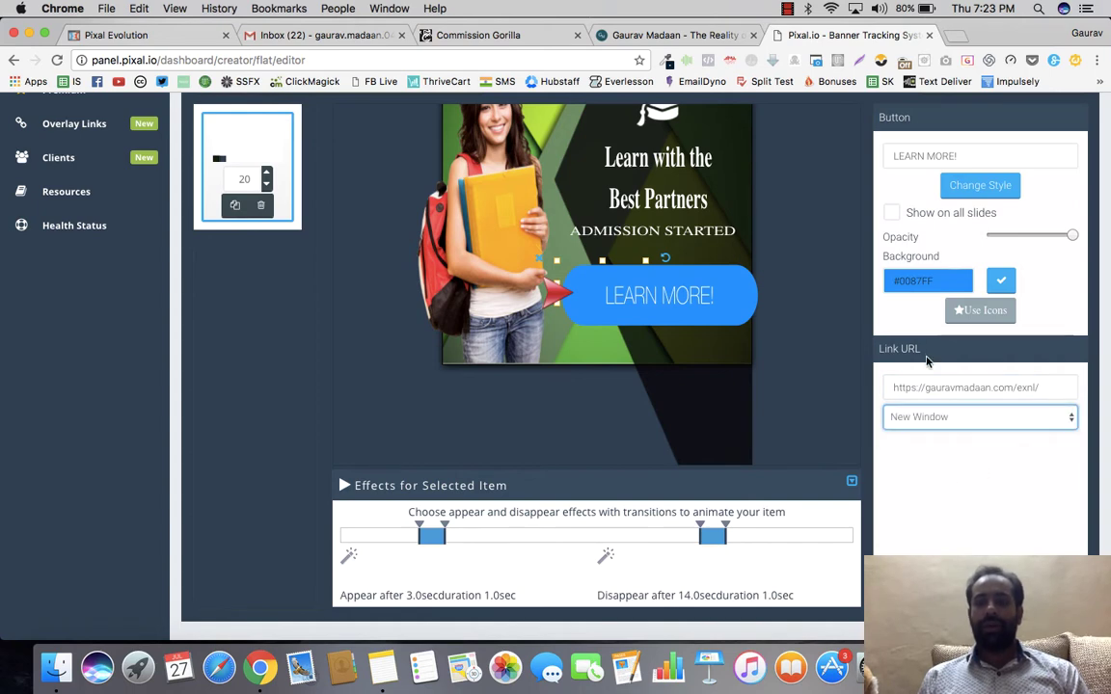
scroll(927, 361, up, 3)
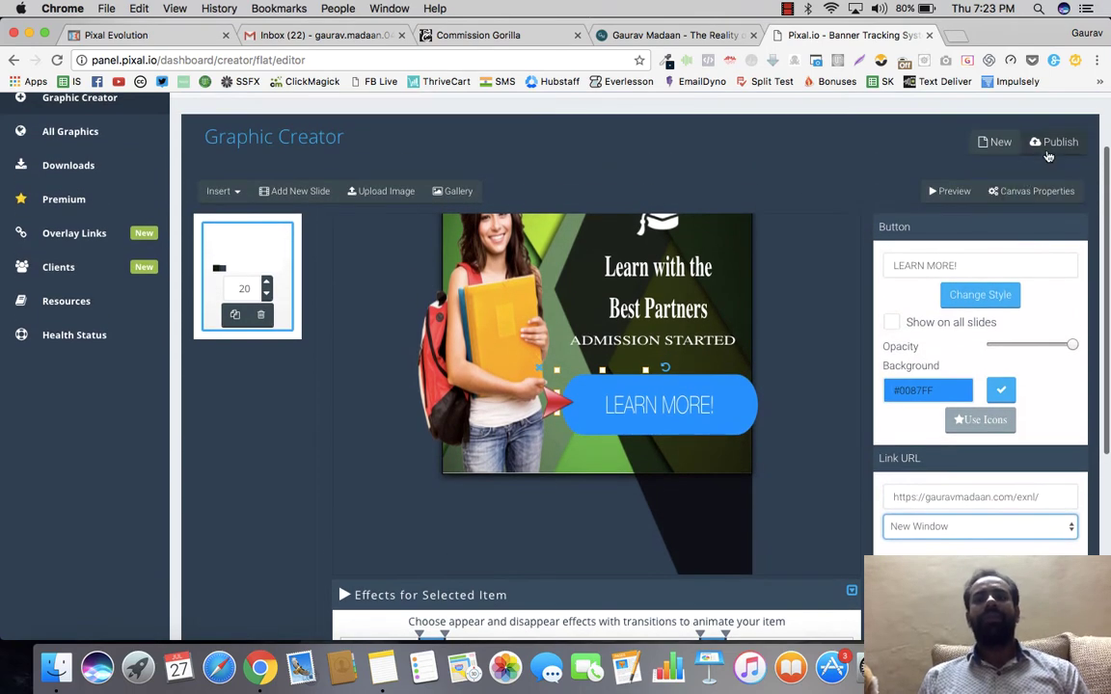
Step: Publish the banner under the name 'Education partners'
click(1053, 145)
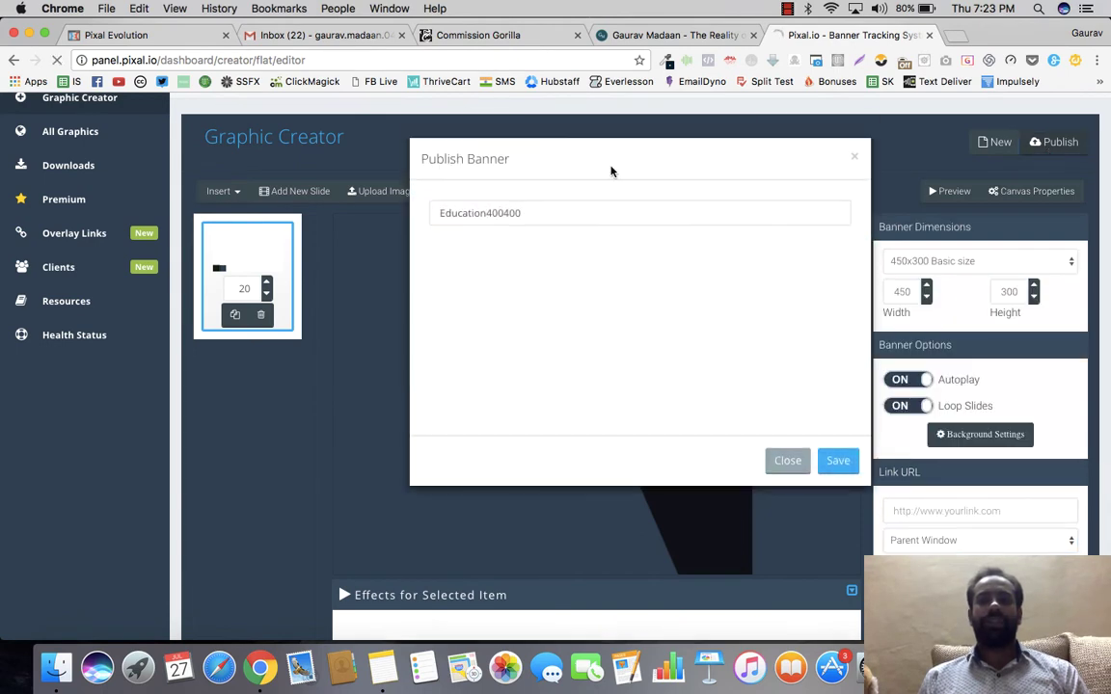
drag(577, 209, 436, 212)
text(EE)
key(BackSpace)
key(BackSpace)
text(Ed)
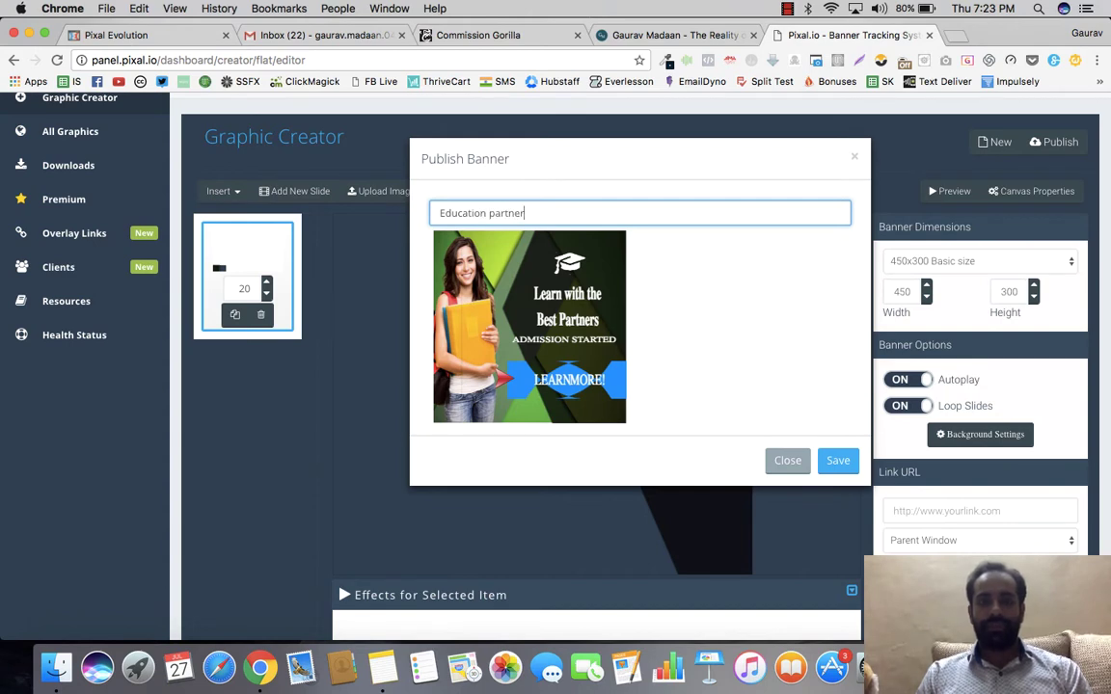
click(838, 460)
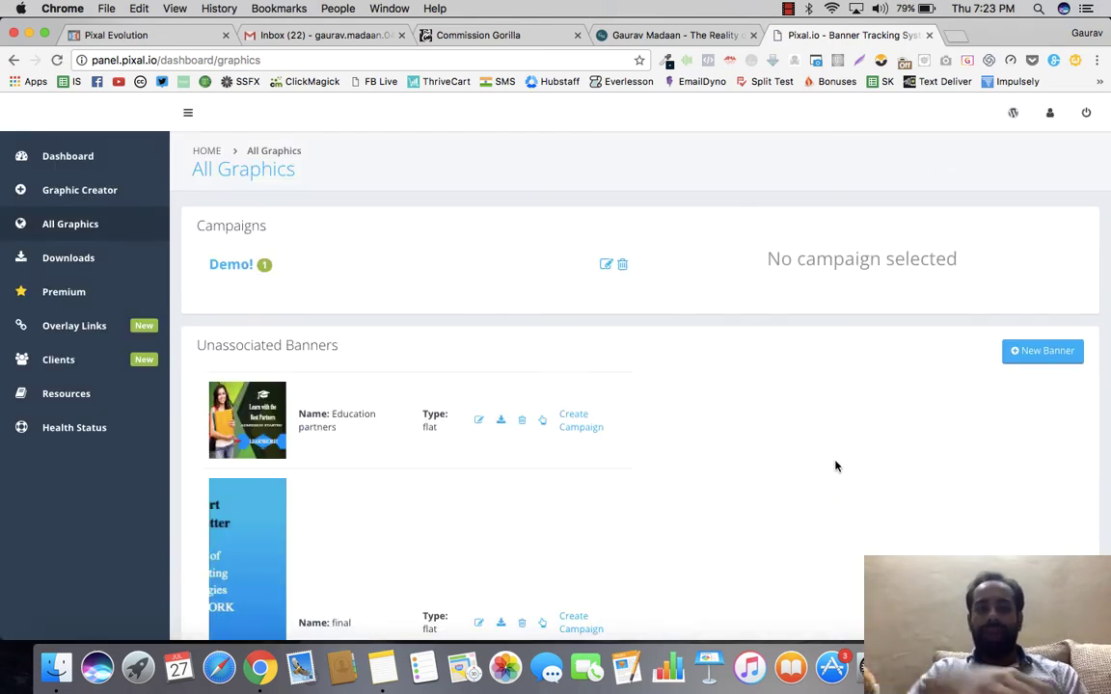
Step: Create an 'Education' campaign from the Education partners banner and toggle the banner on
click(573, 425)
click(453, 314)
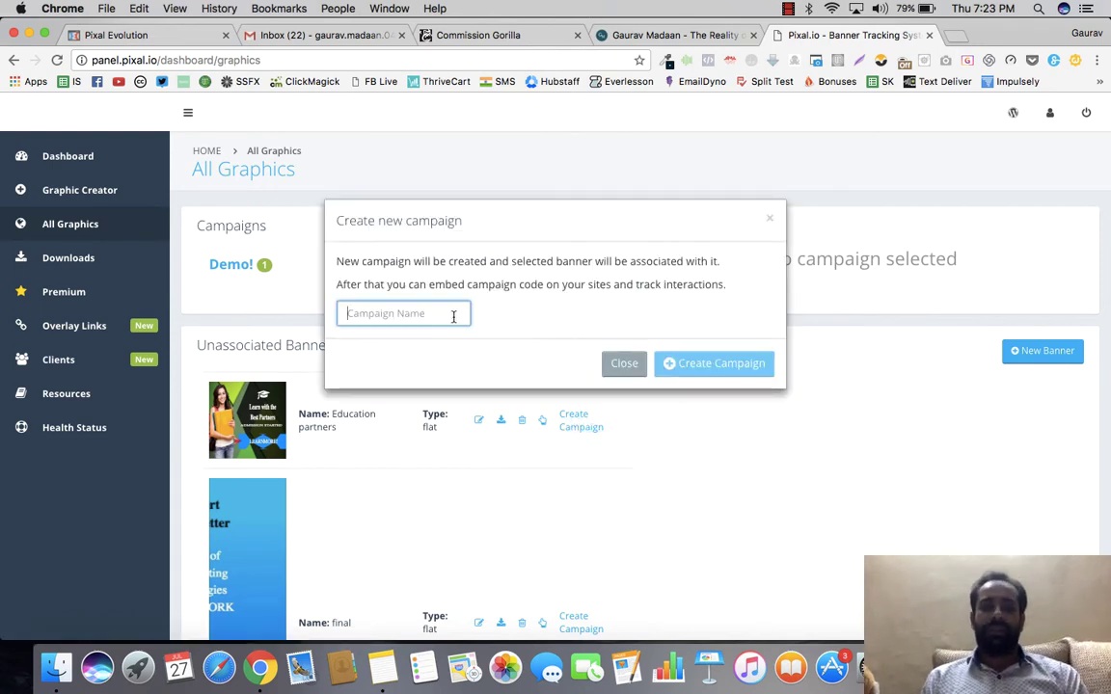
text(Education)
click(681, 372)
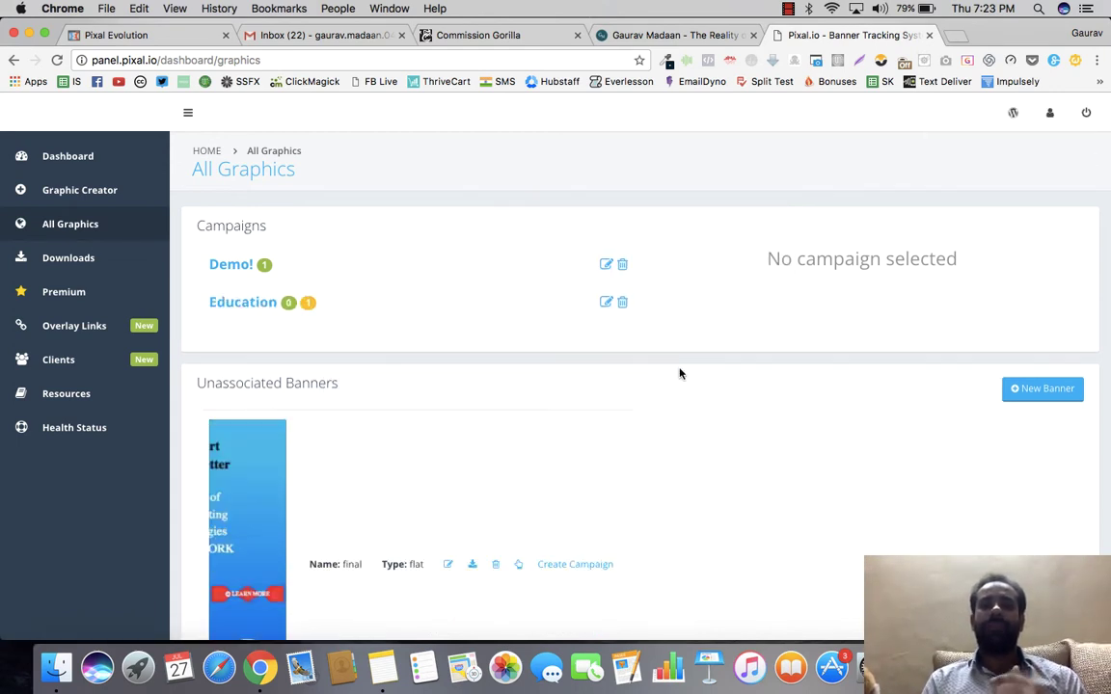
click(242, 305)
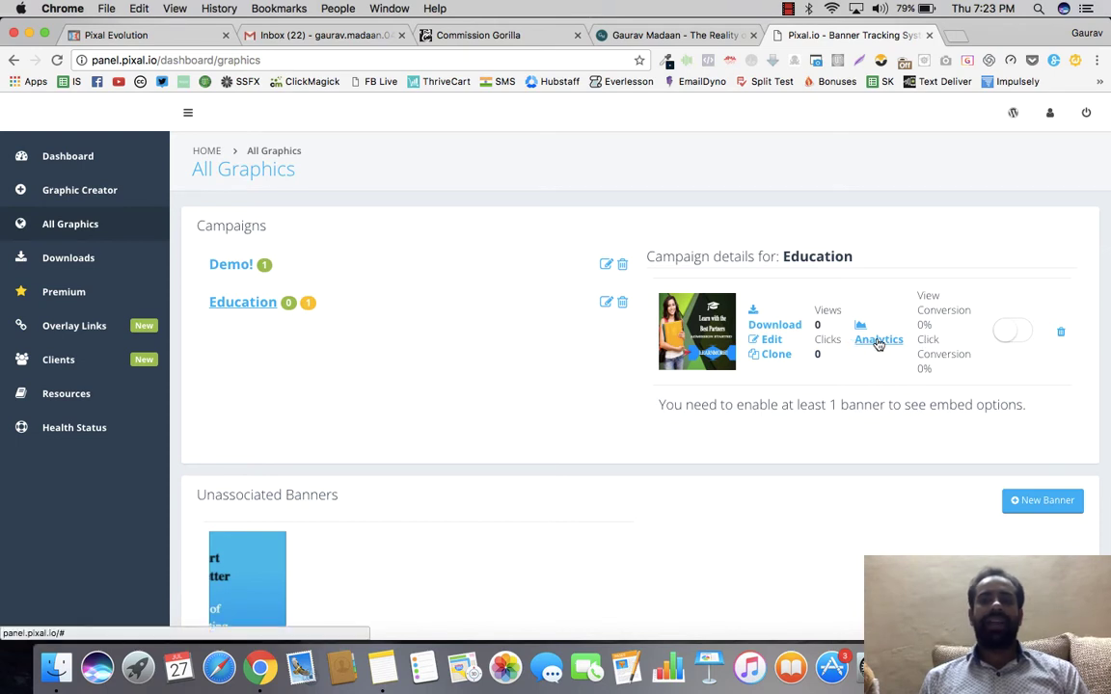
click(1020, 332)
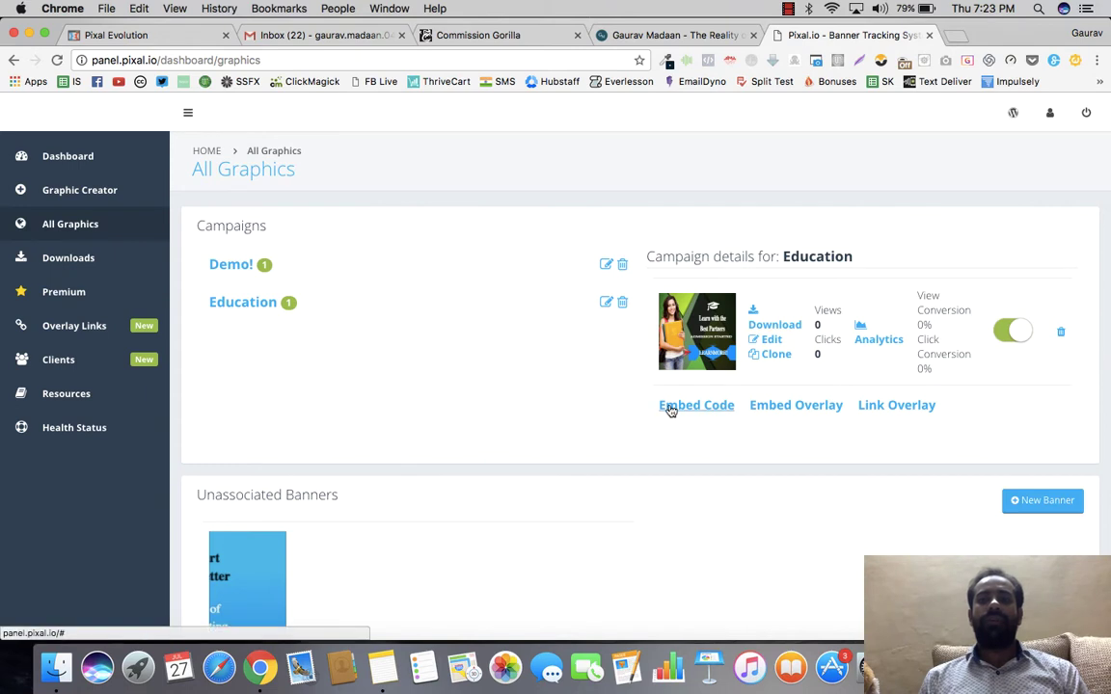
click(690, 409)
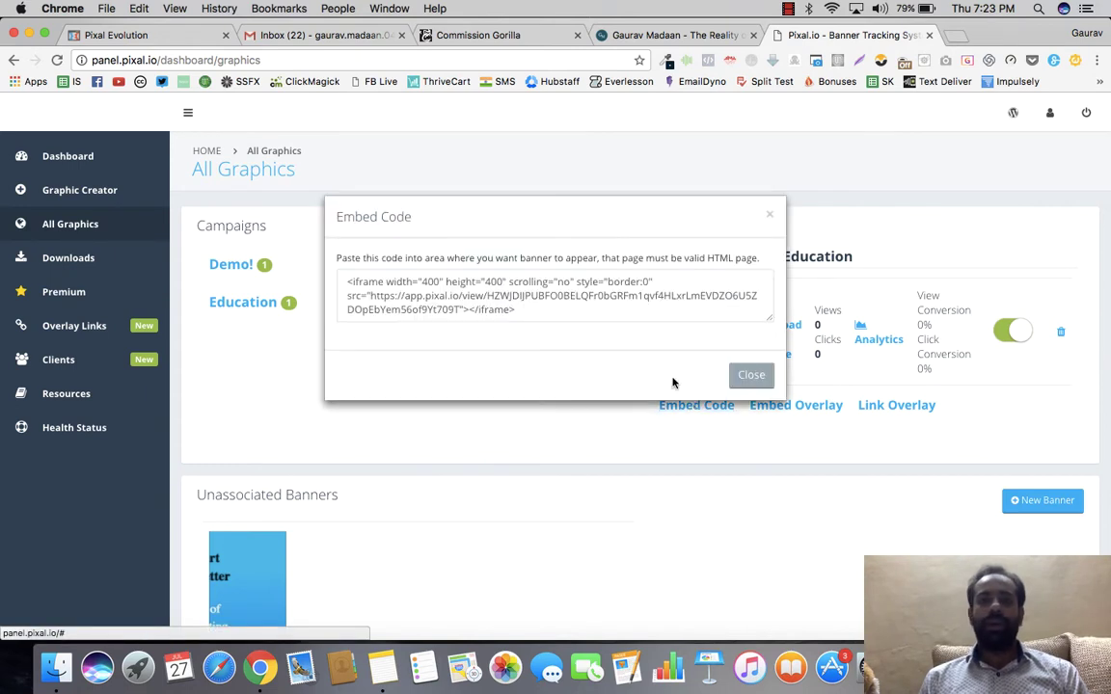
drag(587, 313, 298, 263)
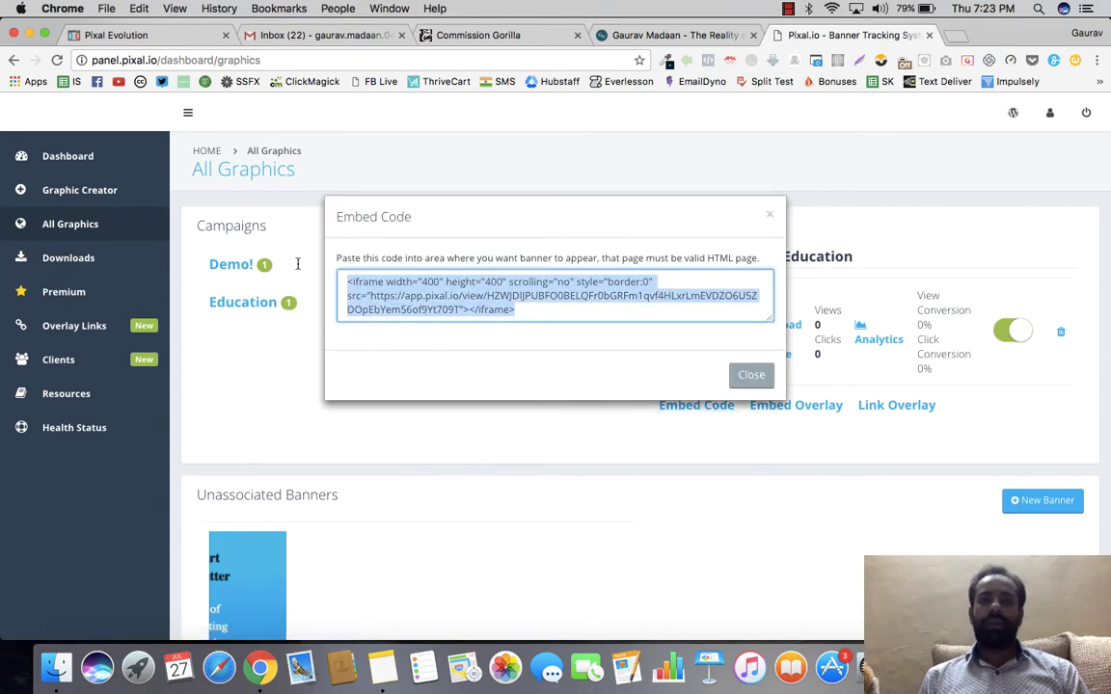
click(545, 309)
drag(540, 309, 328, 273)
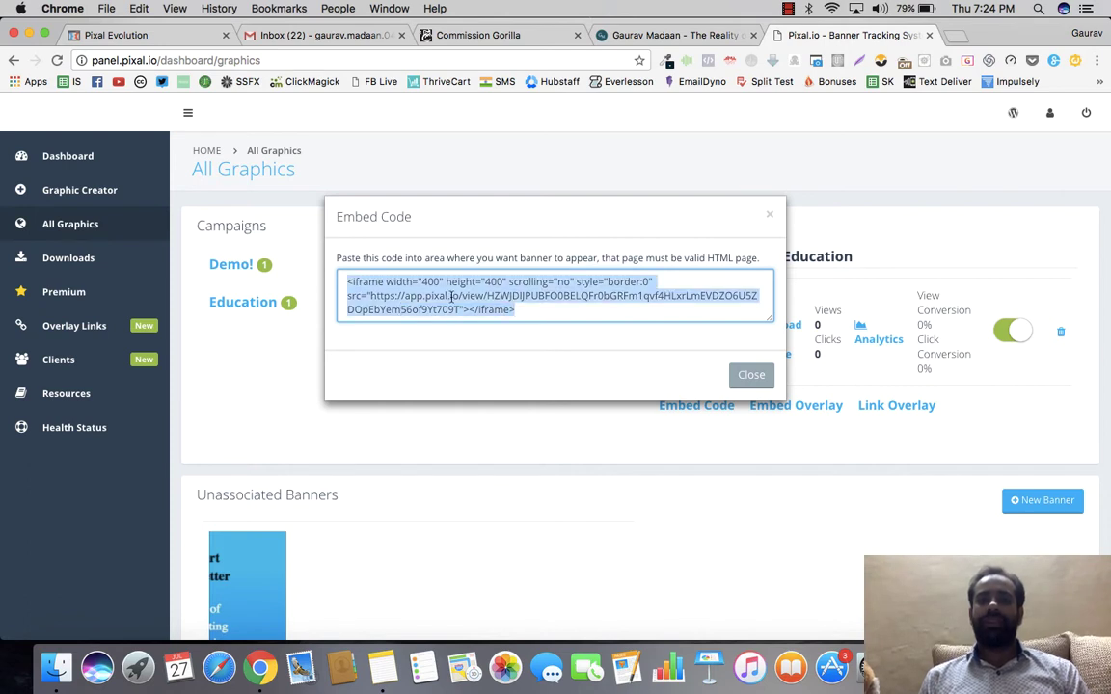
click(496, 309)
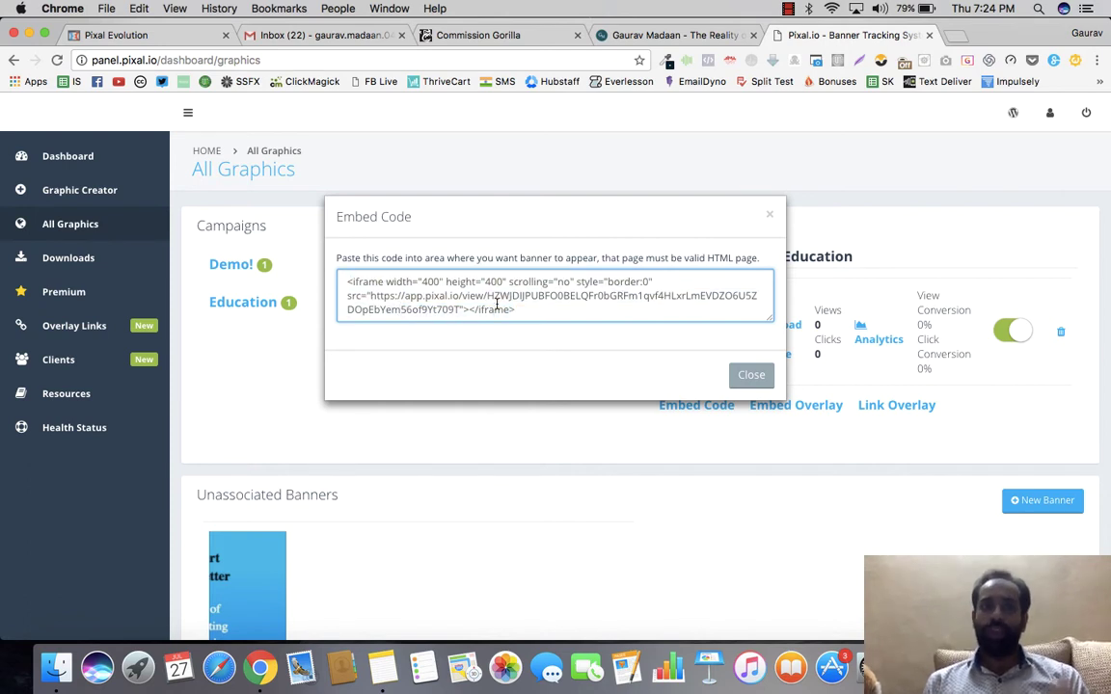
click(754, 375)
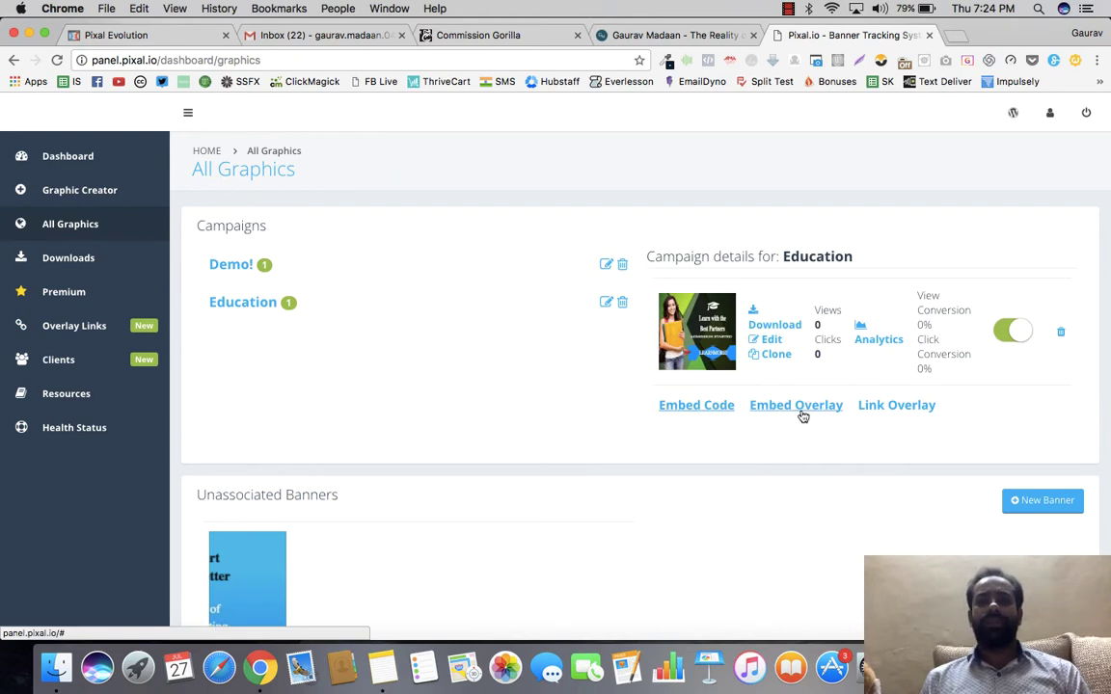
click(799, 408)
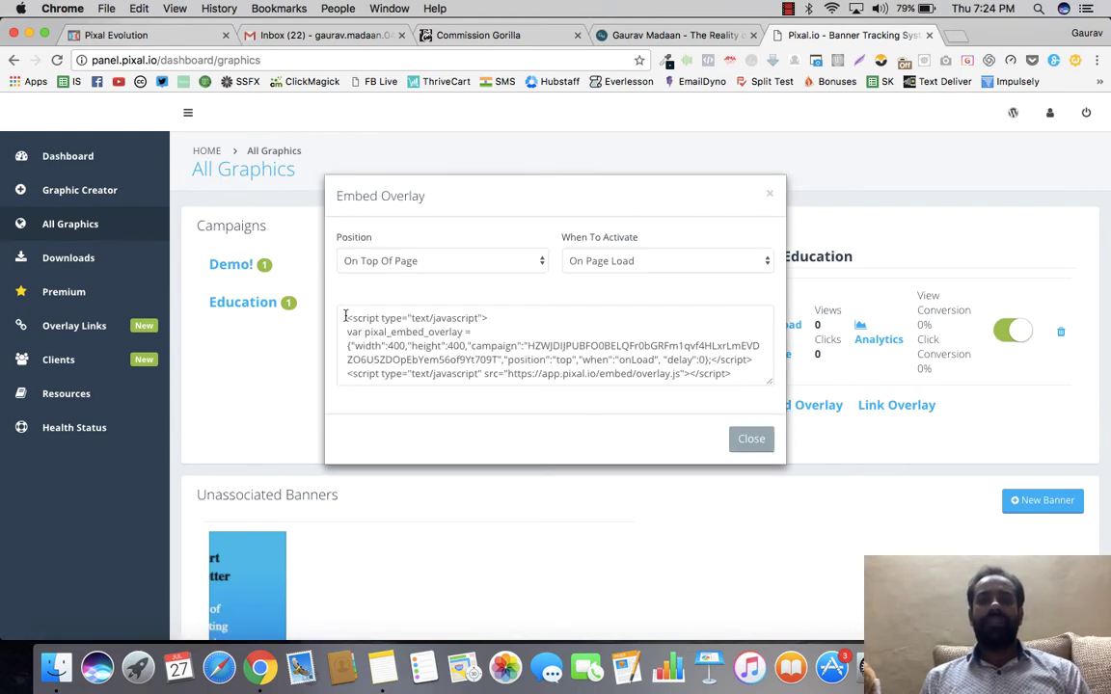
click(492, 260)
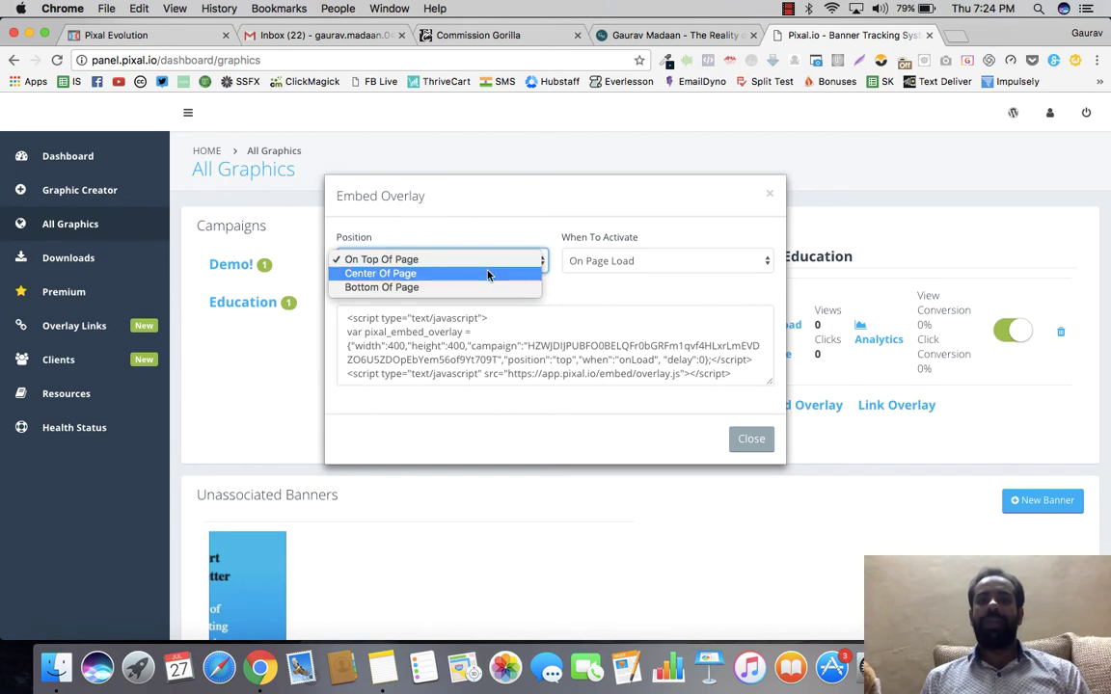
click(610, 276)
click(613, 266)
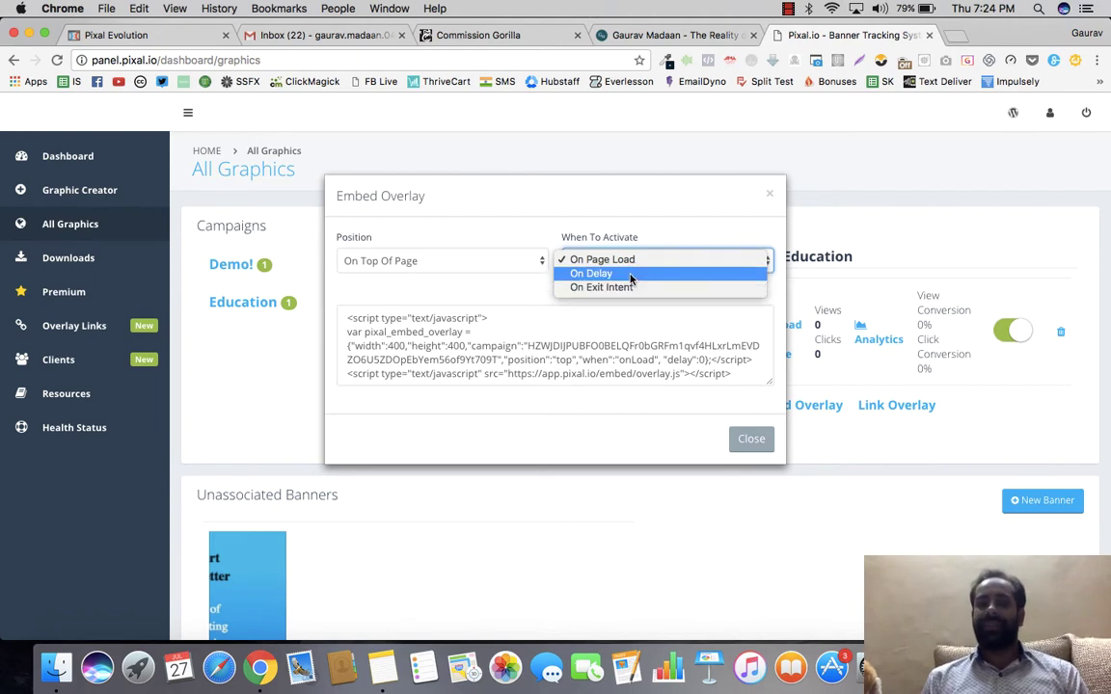
click(630, 275)
click(633, 246)
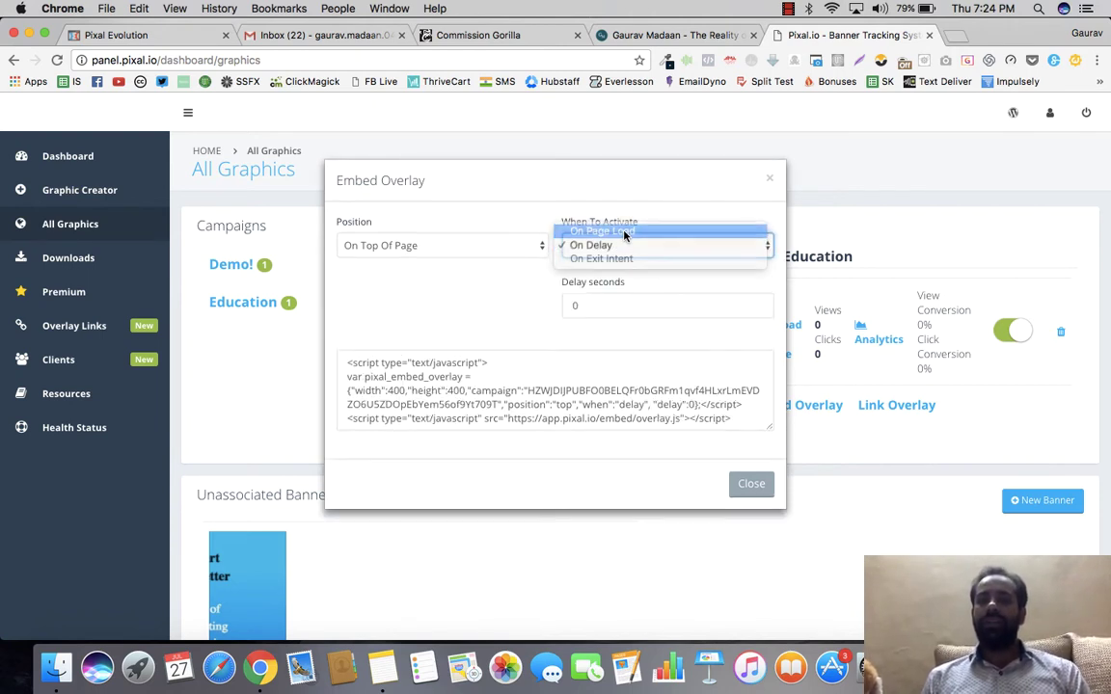
click(624, 233)
click(769, 179)
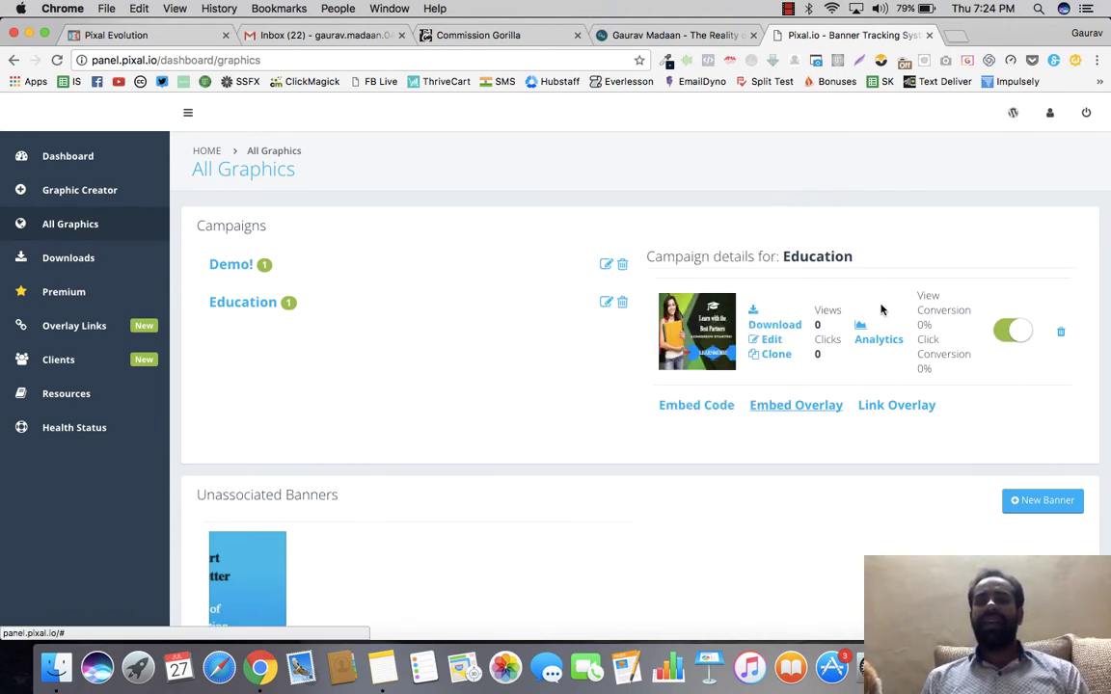
click(902, 408)
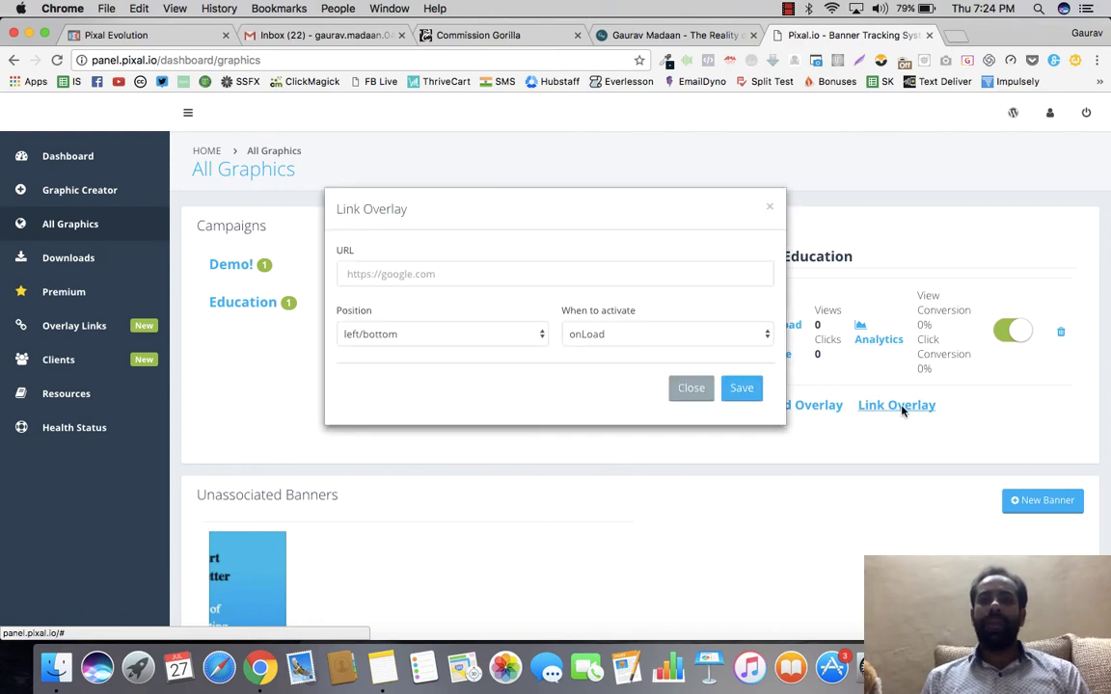
click(408, 272)
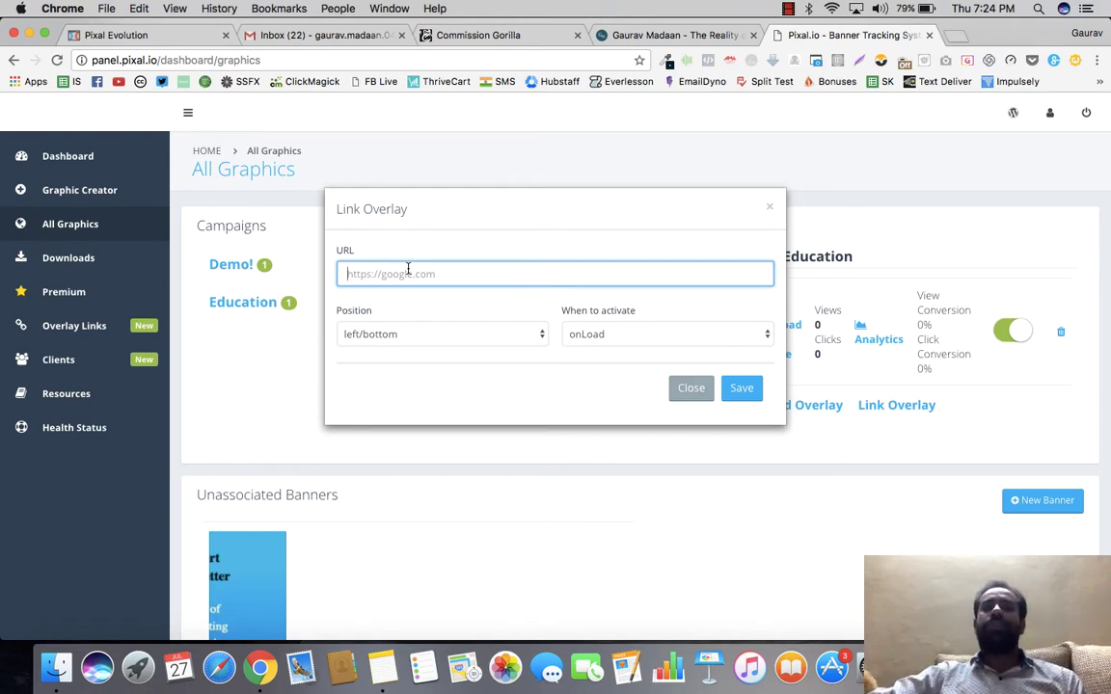
click(635, 332)
click(633, 331)
click(453, 331)
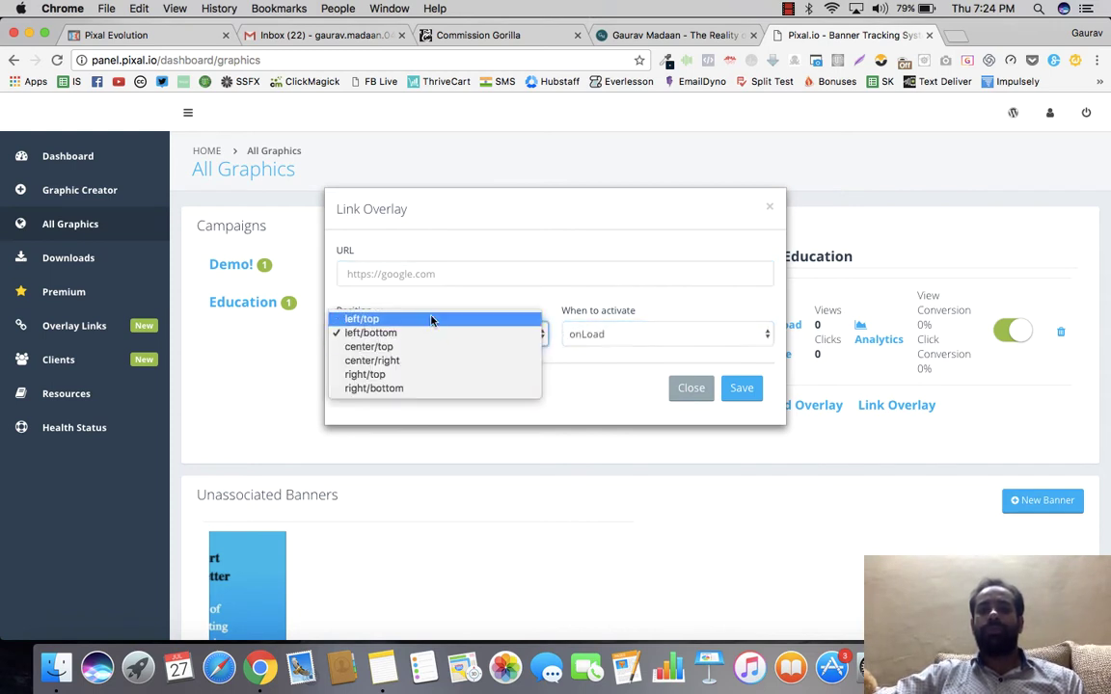
click(430, 263)
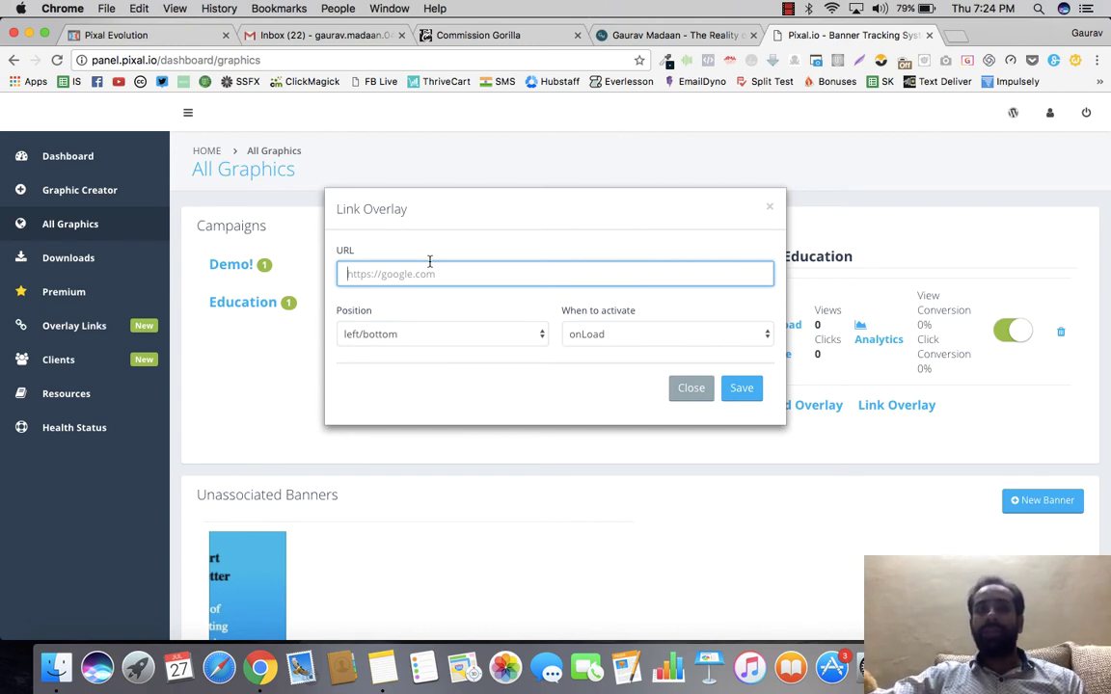
click(678, 391)
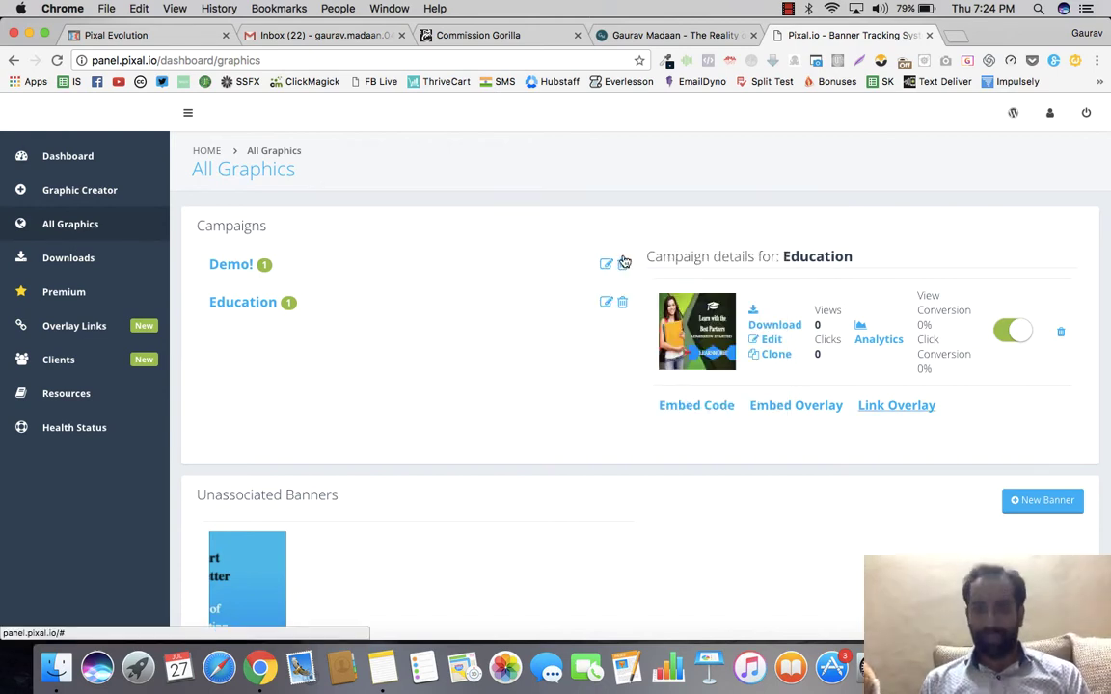
Step: Check Education's analytics, then open the Demo! campaign's 'final' banner analytics
click(866, 339)
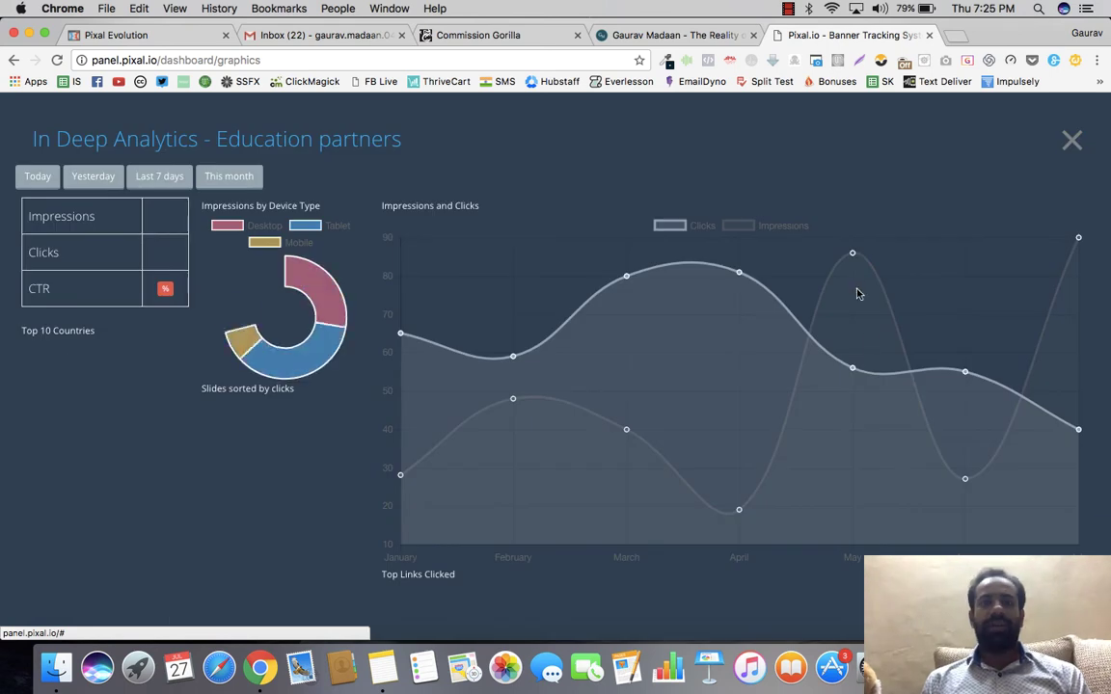
click(1071, 141)
click(234, 267)
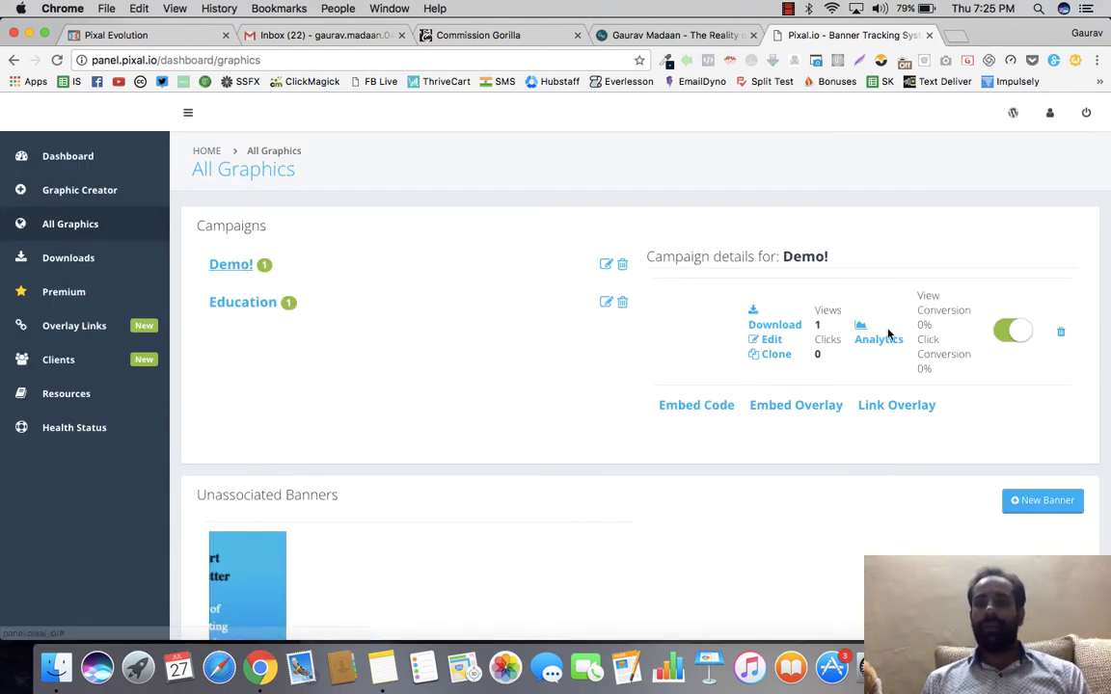
click(873, 372)
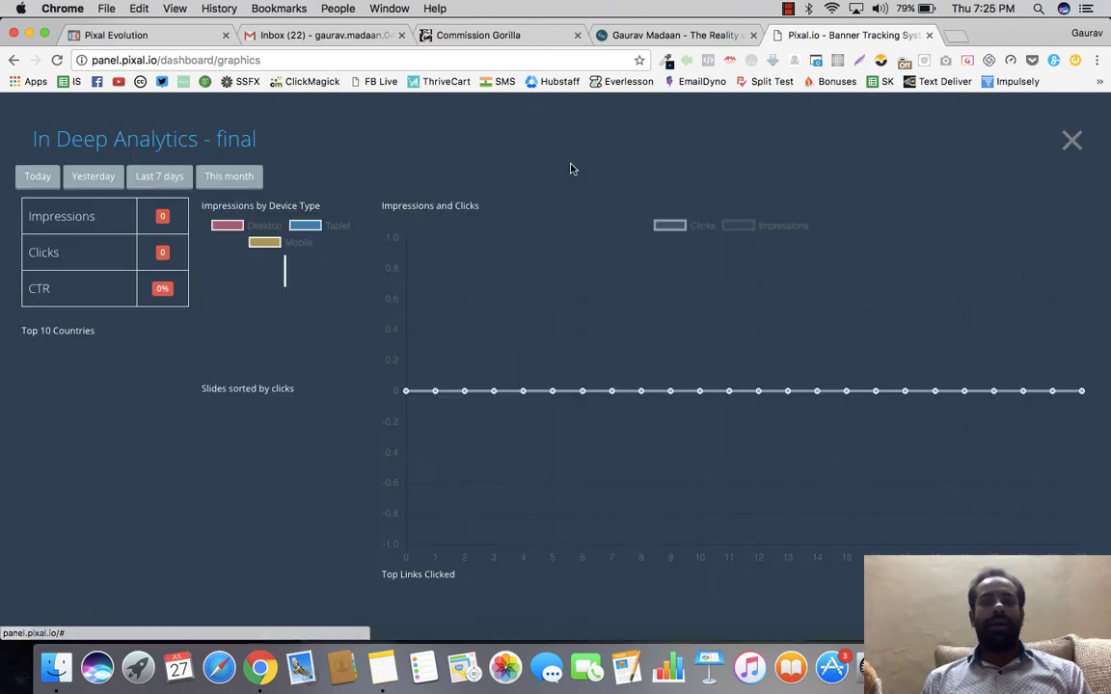